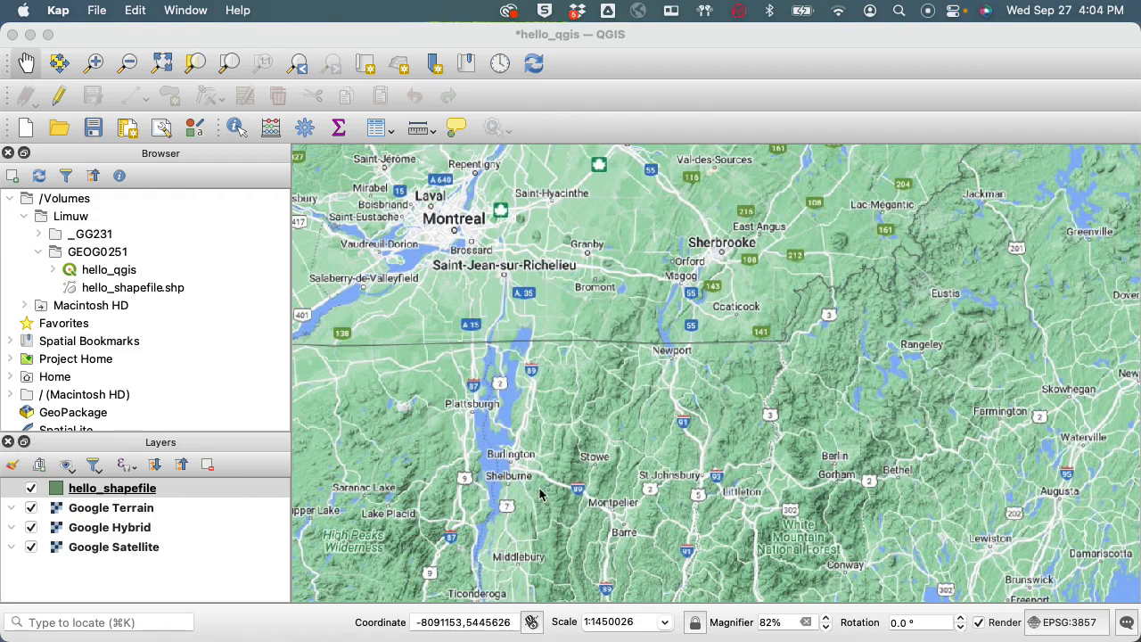
Move the map to western Vermont and zoom in on the town of Middlebury.
mouse_move(520, 497)
left_mouse_down()
mouse_move(514, 473)
mouse_move(538, 419)
left_mouse_up()
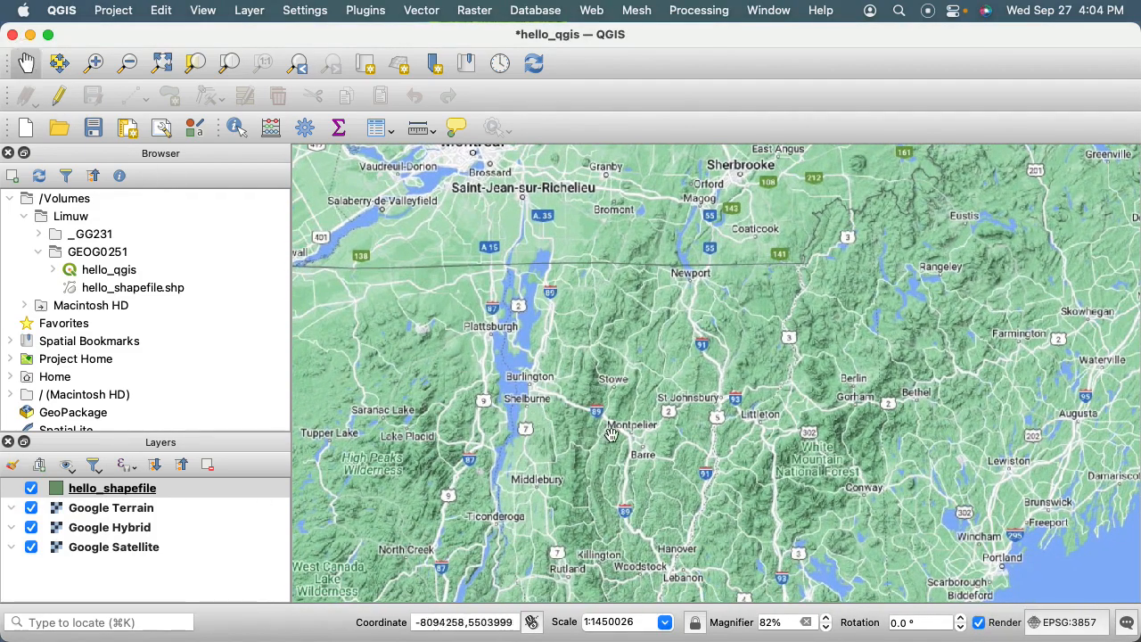
left_click_drag(608, 437, 617, 408)
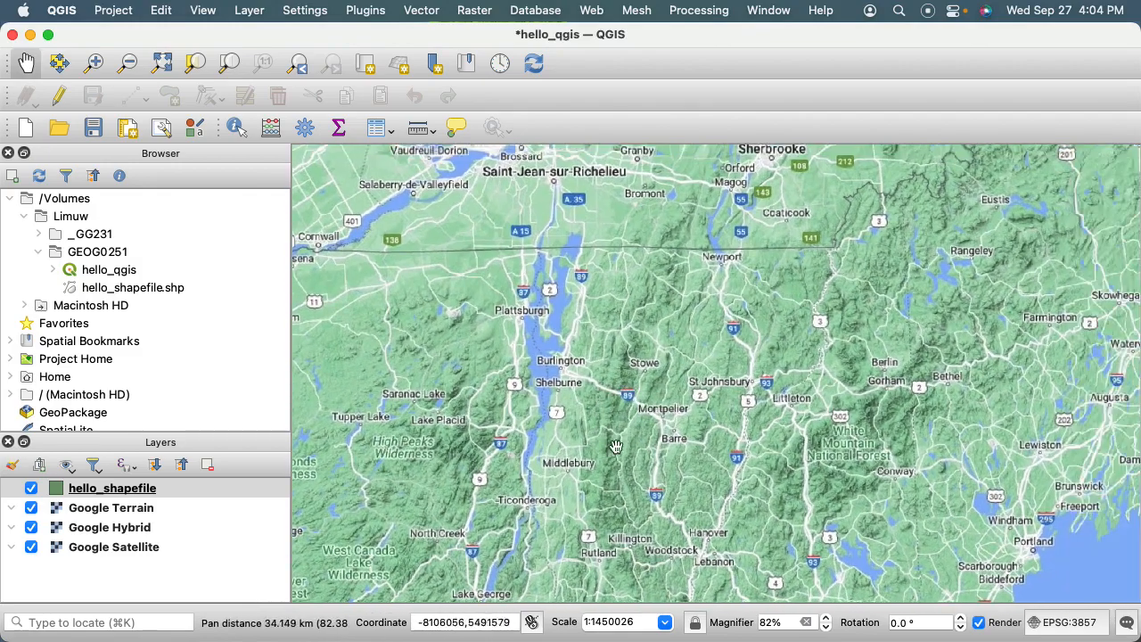
scroll(566, 471, "up", 5)
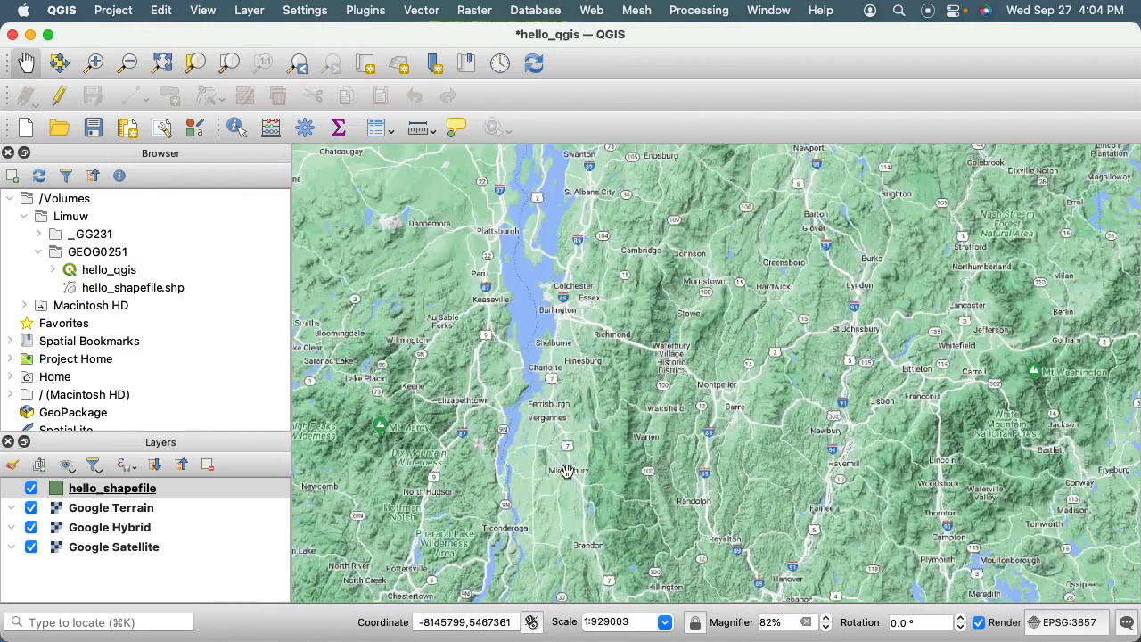
scroll(566, 471, "up", 1)
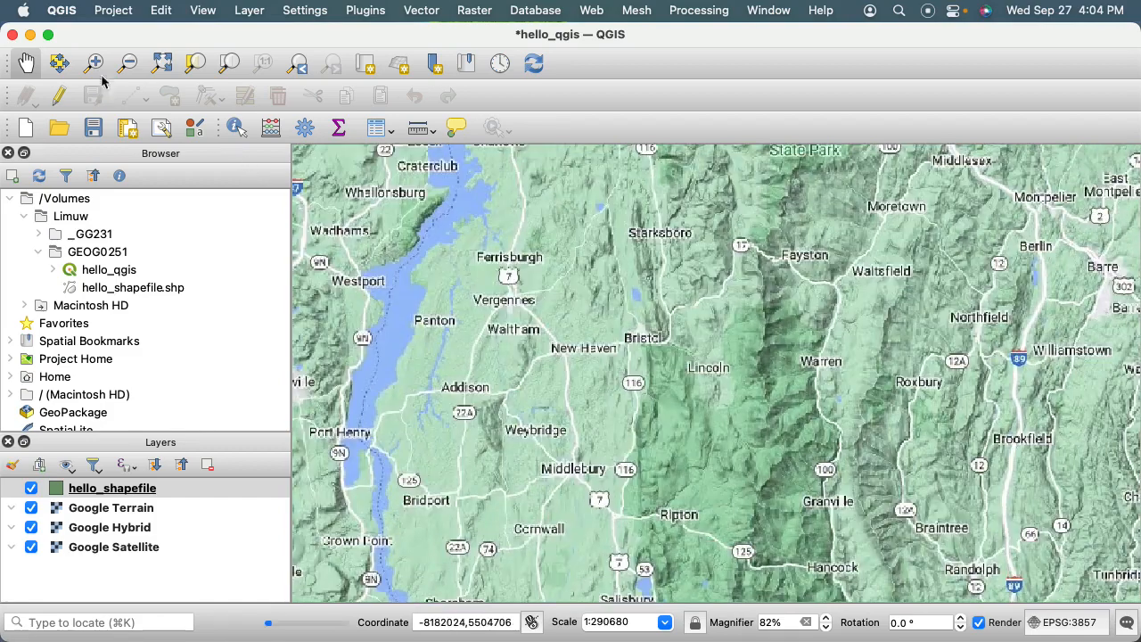
left_click(94, 62)
left_click_drag(537, 429, 627, 517)
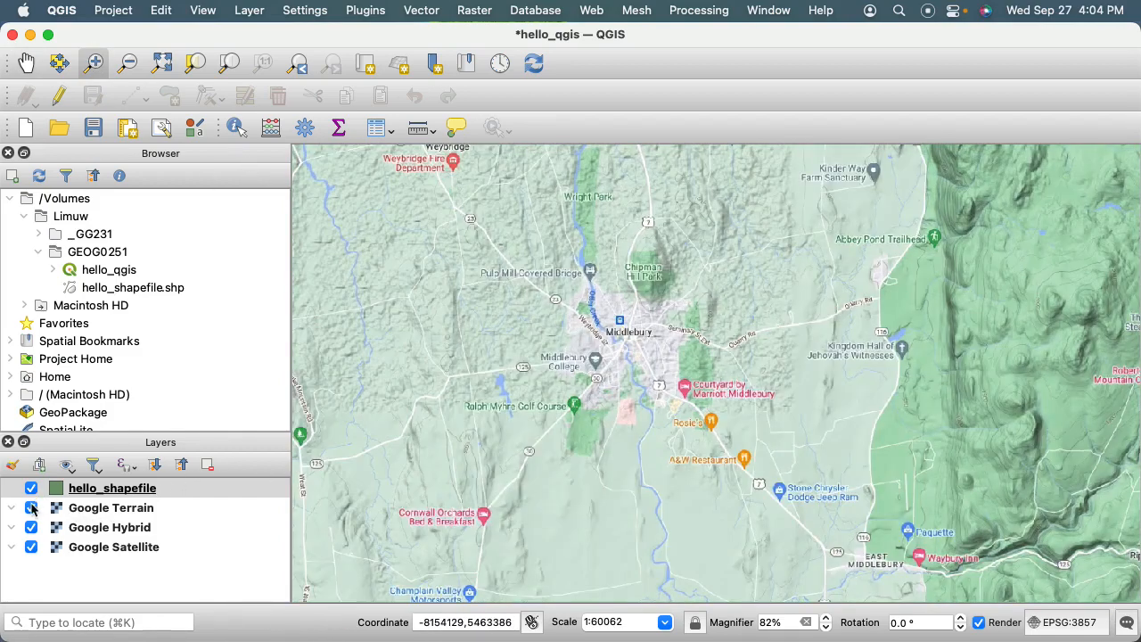
Hide the Google Terrain layer and zoom in on the centre of Middlebury.
left_click(31, 507)
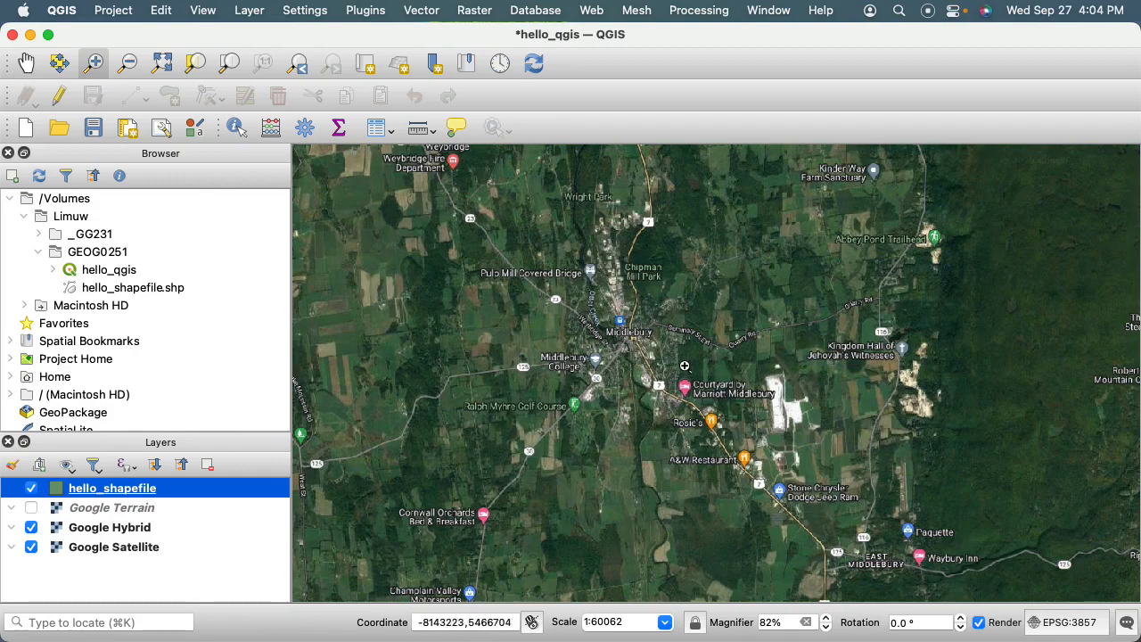
left_click_drag(560, 289, 737, 437)
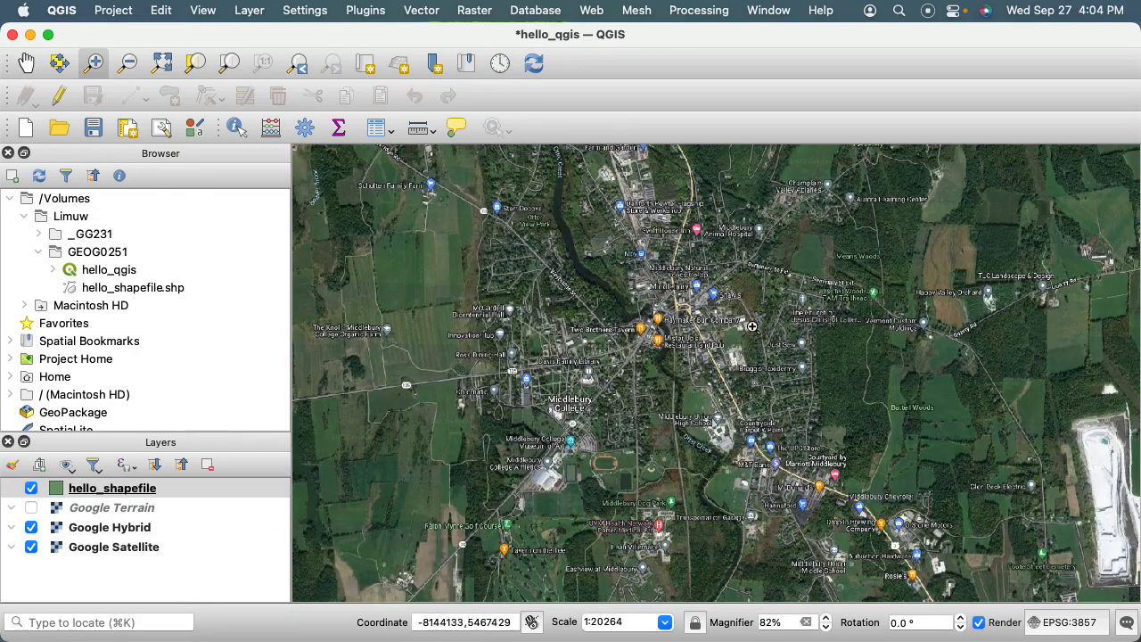
Set the map scale to 1:12000.
left_click(27, 65)
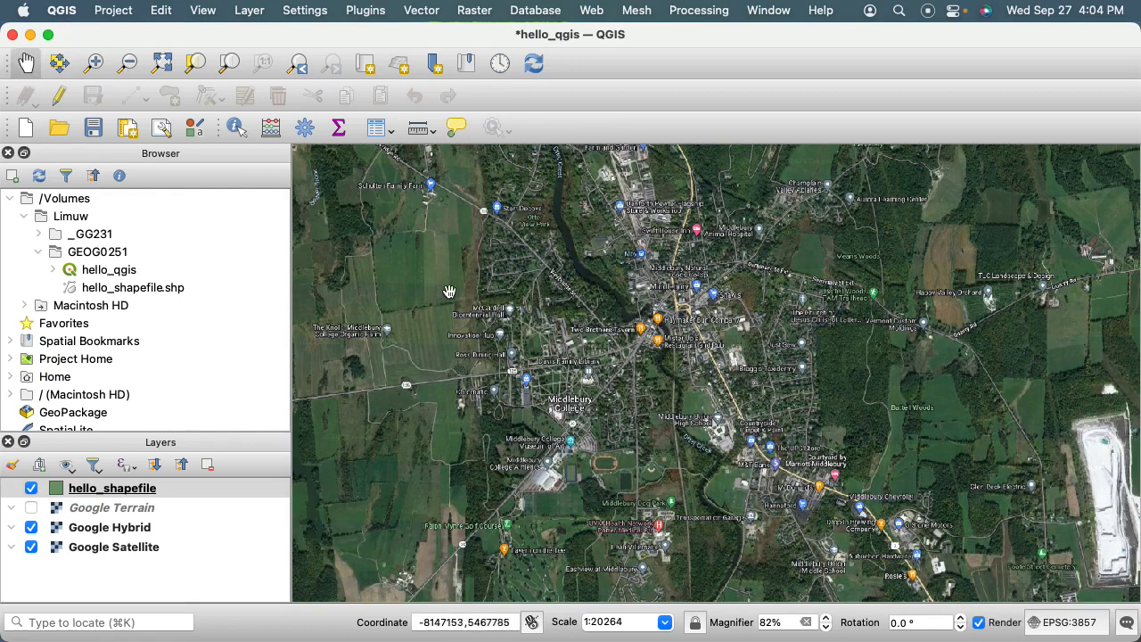
left_click_drag(639, 622, 555, 627)
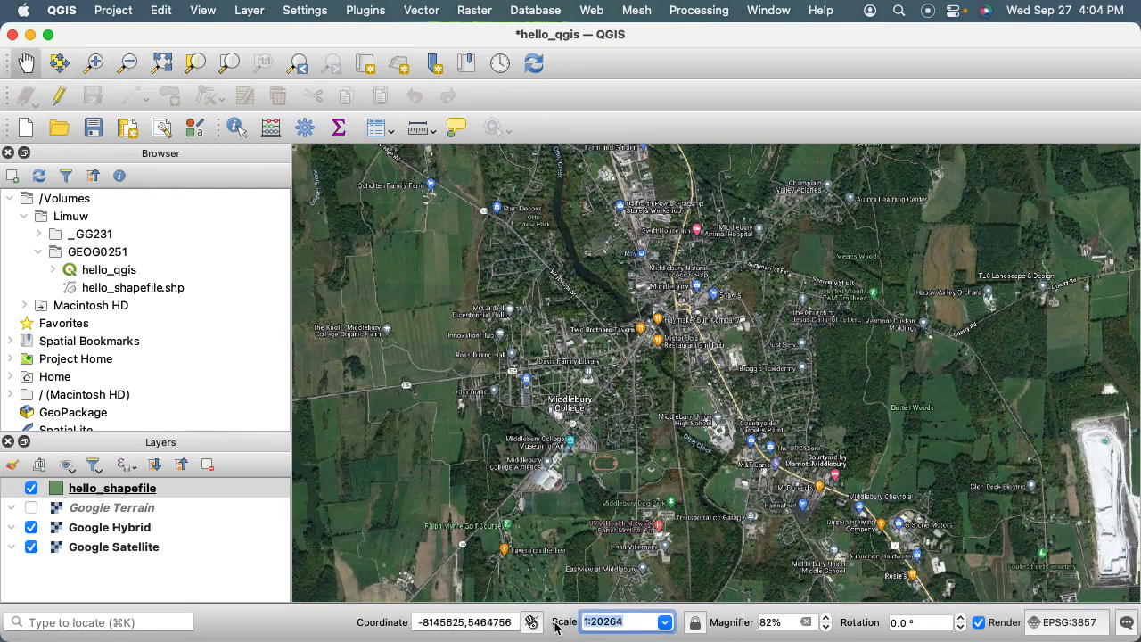
type("12000")
key("Return")
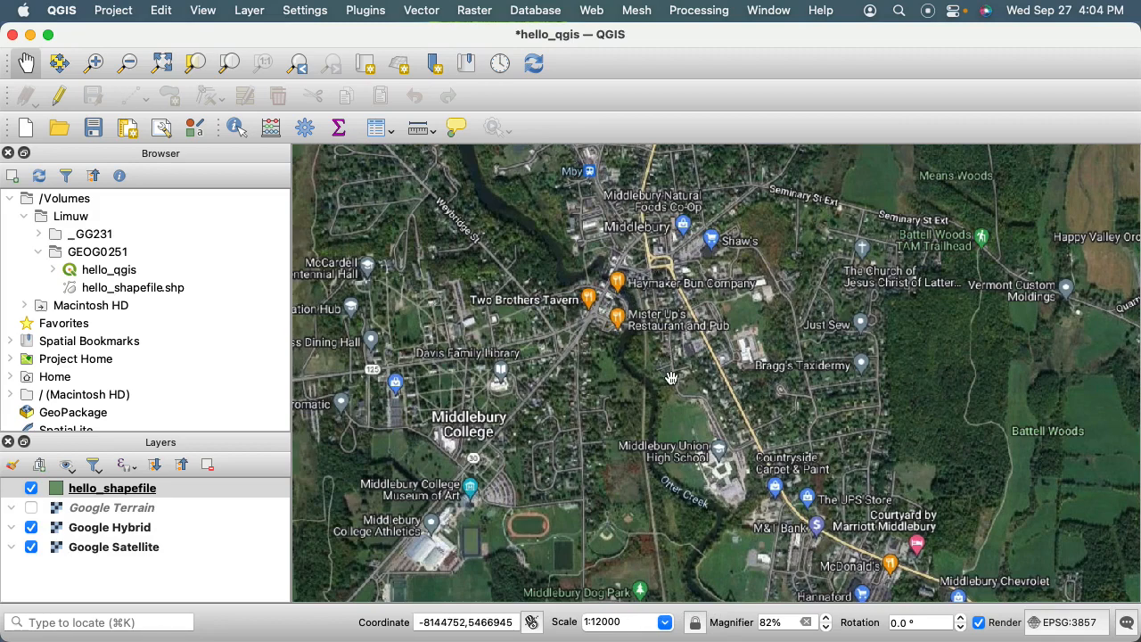
Follow Otter Creek south from Middlebury to the wetland southeast of Hollands Pasture Island.
left_click_drag(683, 461, 616, 323)
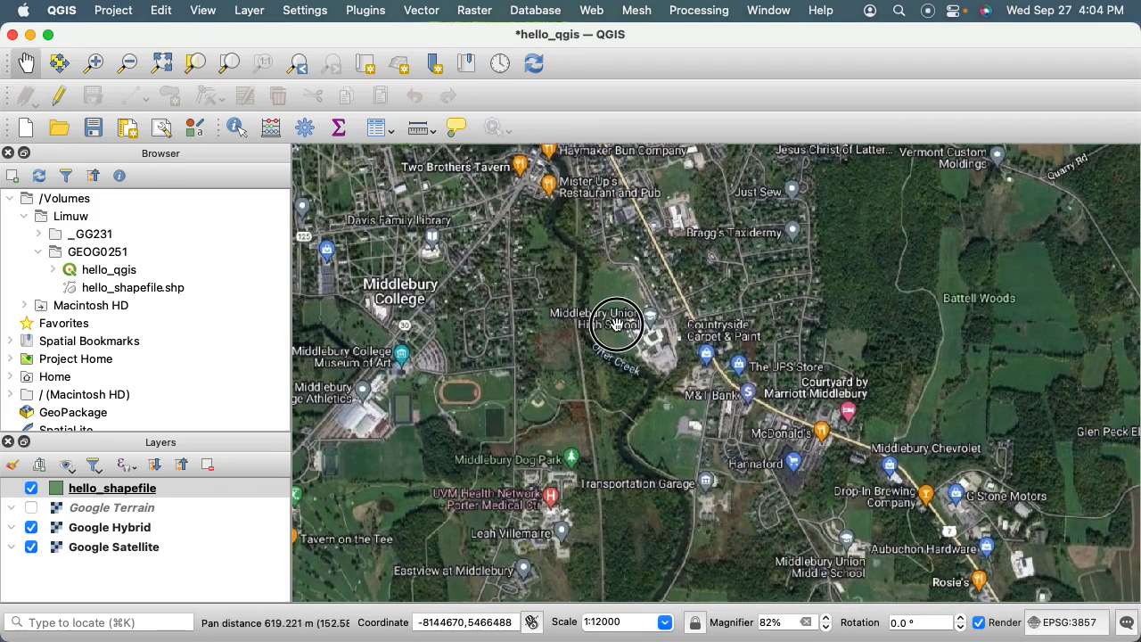
left_click_drag(640, 429, 623, 382)
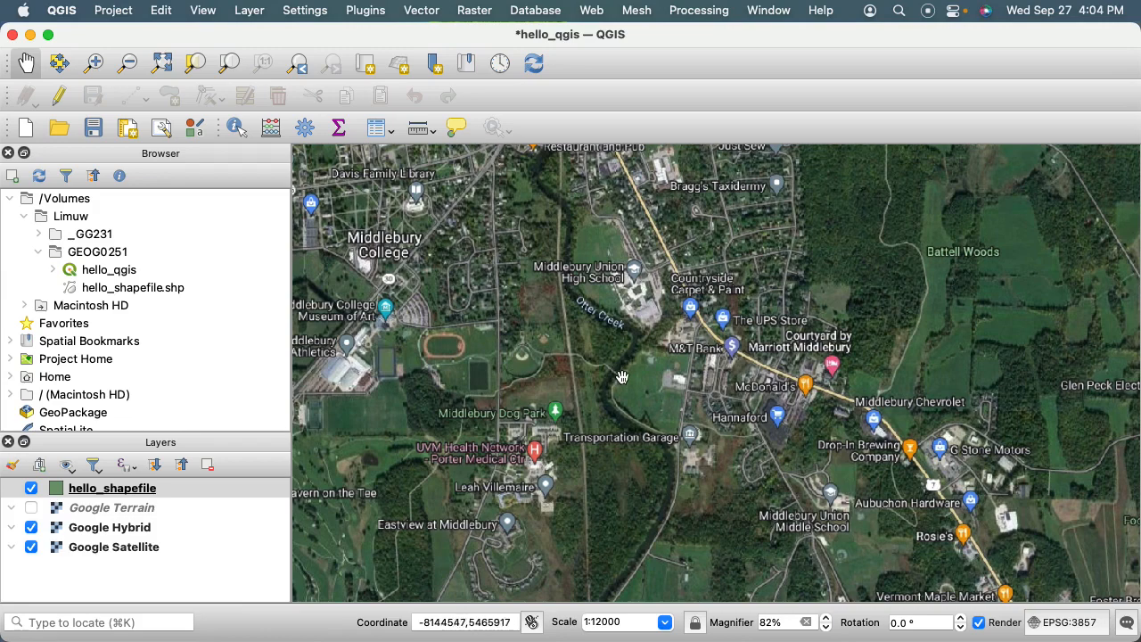
scroll(631, 459, "down", 5)
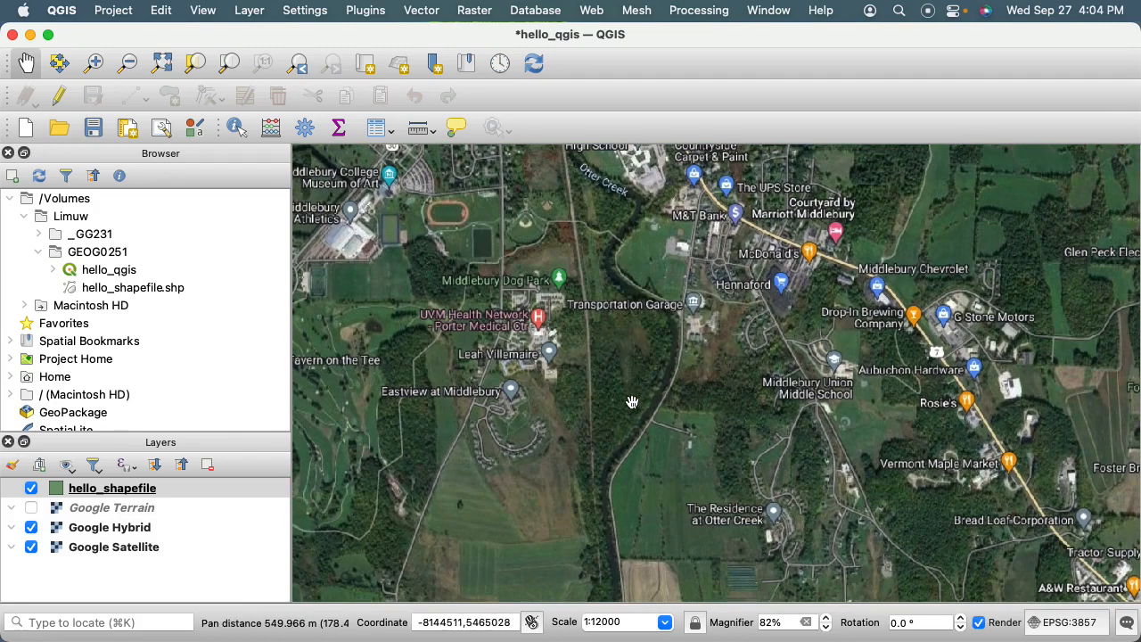
left_click_drag(628, 405, 605, 327)
left_click_drag(594, 510, 598, 345)
left_click_drag(569, 497, 550, 384)
left_click_drag(552, 533, 548, 330)
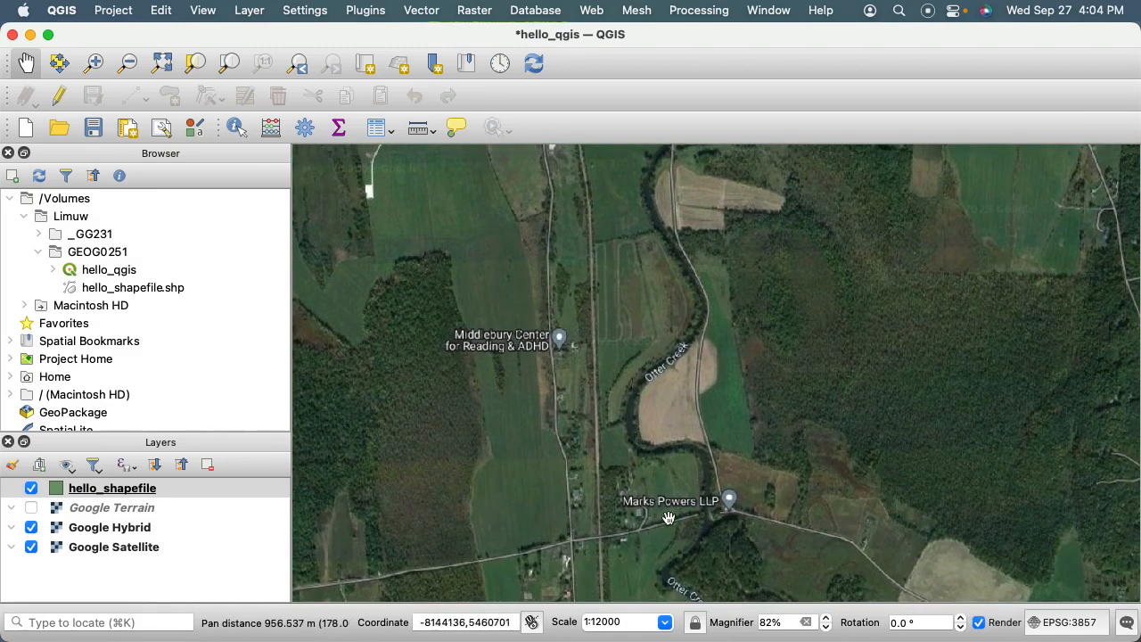
left_click_drag(647, 547, 633, 361)
left_click_drag(657, 476, 662, 357)
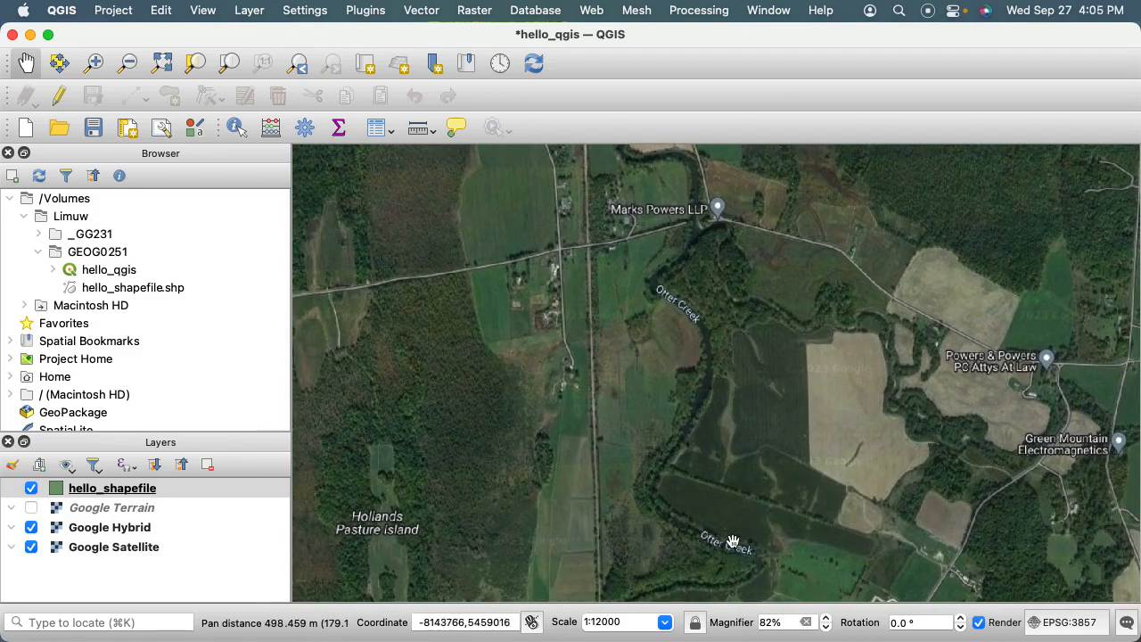
left_click_drag(658, 591, 657, 451)
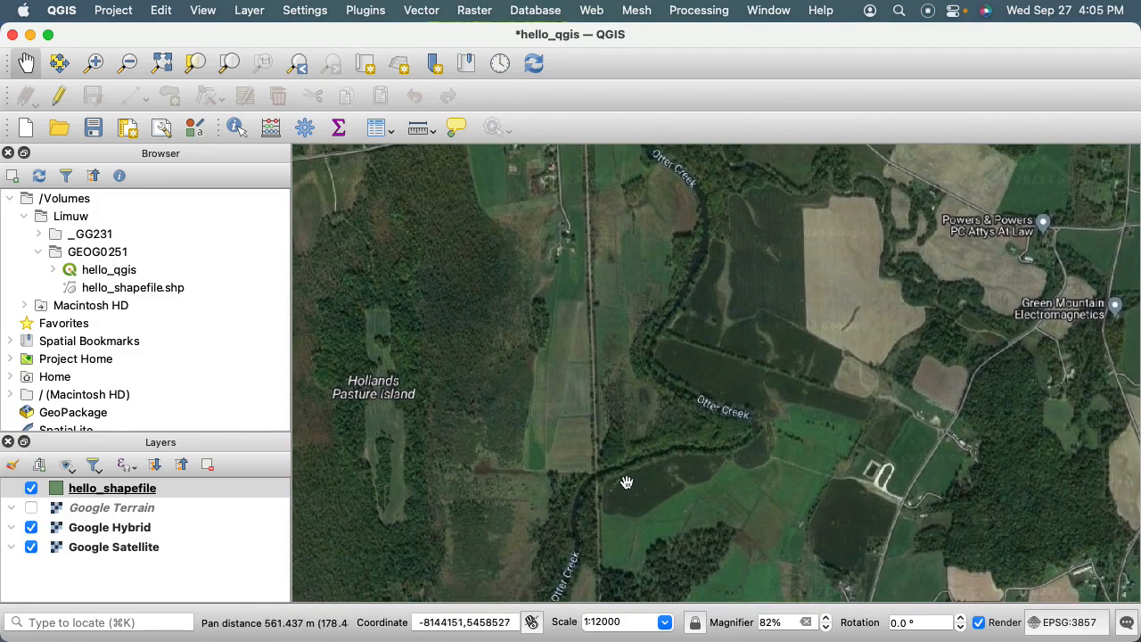
left_click_drag(567, 516, 570, 371)
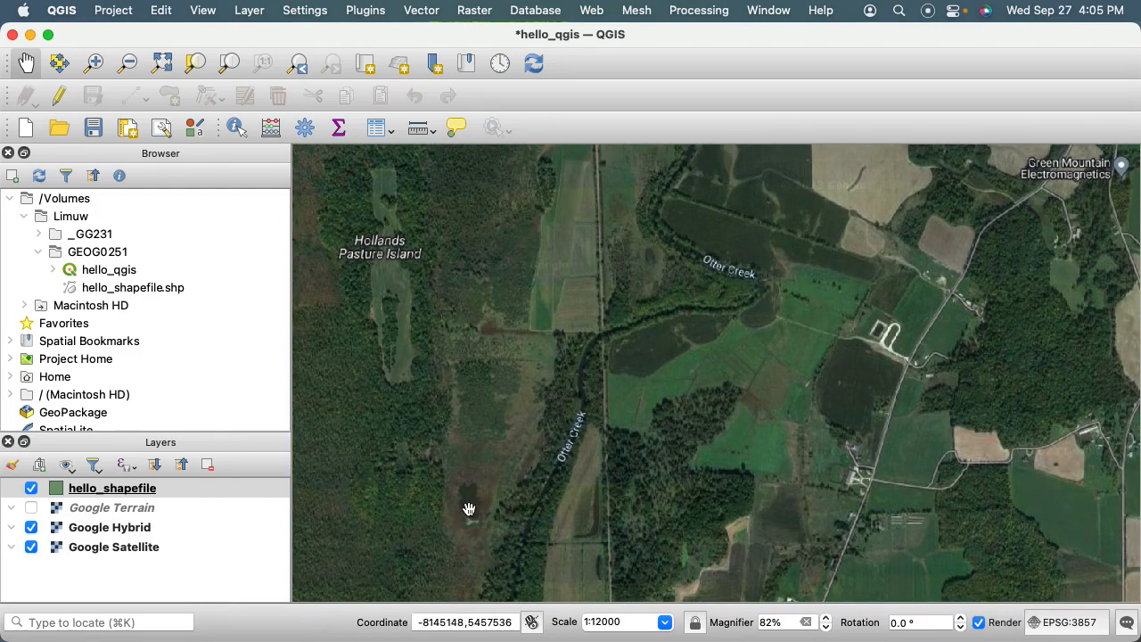
Zoom in on the small dark pond west of Otter Creek and centre it in the map.
left_click_drag(467, 503, 543, 461)
scroll(542, 463, "up", 1)
scroll(542, 464, "up", 1)
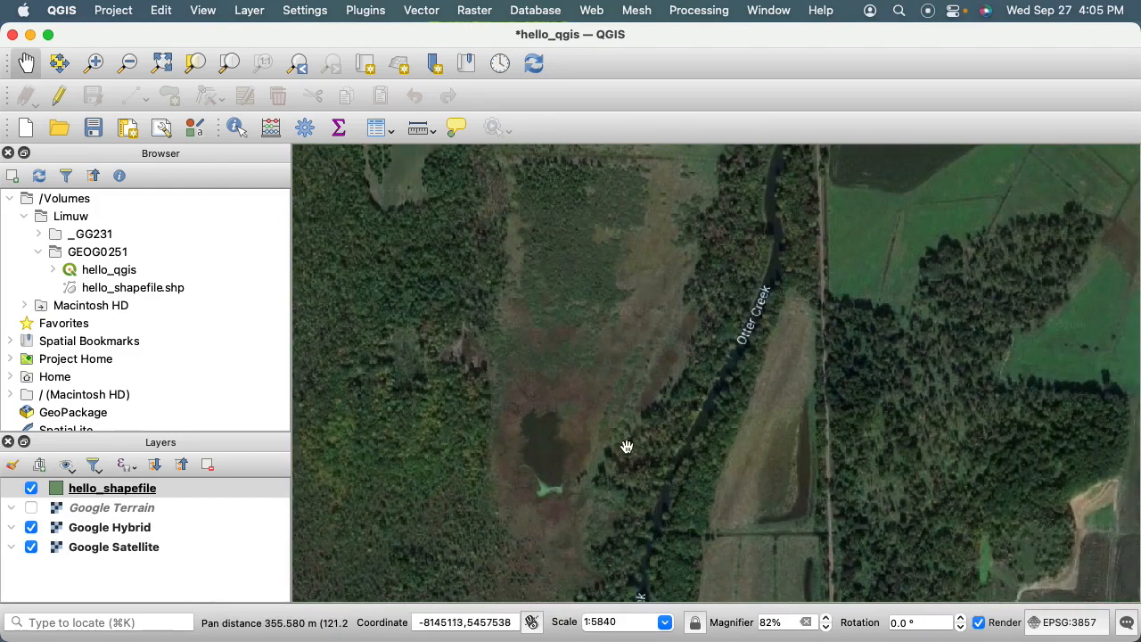
left_click_drag(545, 453, 624, 400)
scroll(625, 406, "up", 2)
scroll(625, 406, "up", 1)
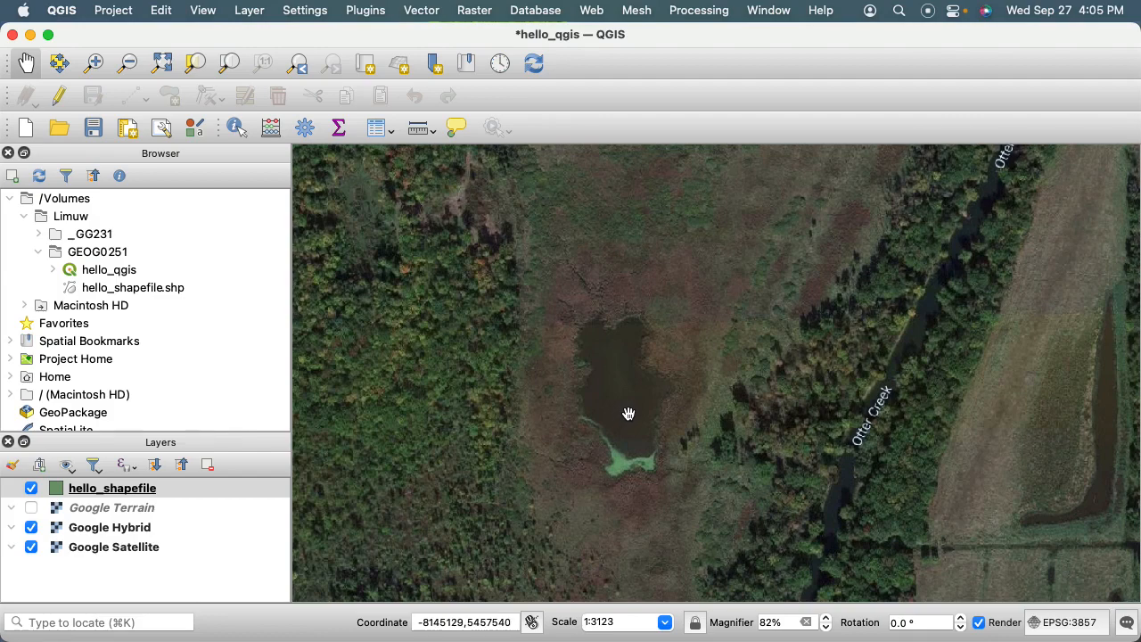
scroll(629, 413, "up", 1)
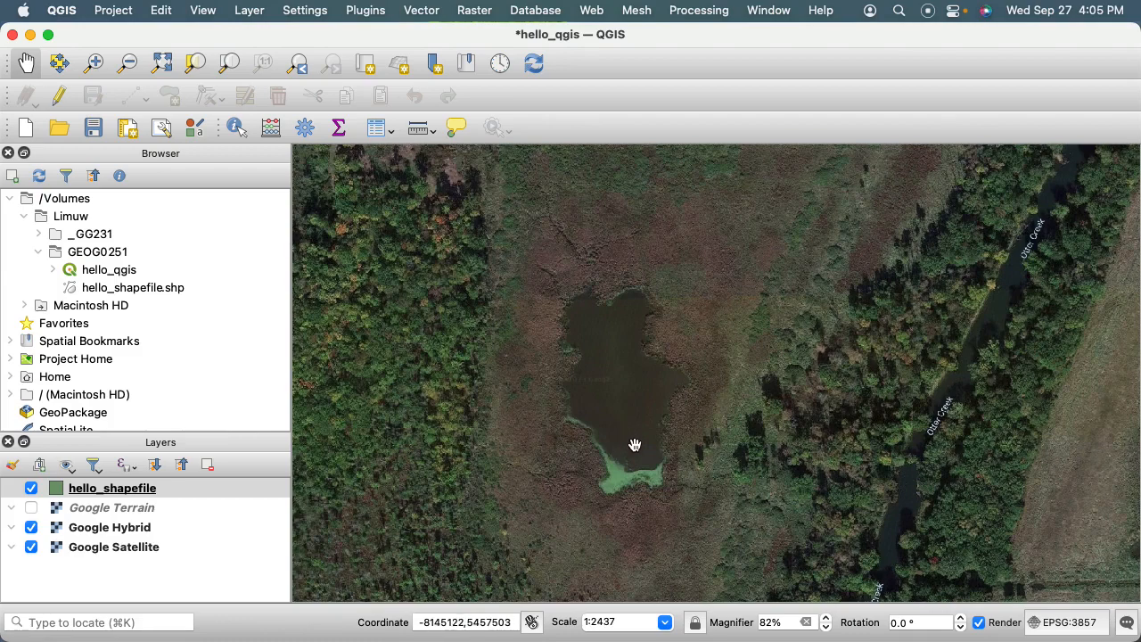
left_click_drag(614, 446, 624, 438)
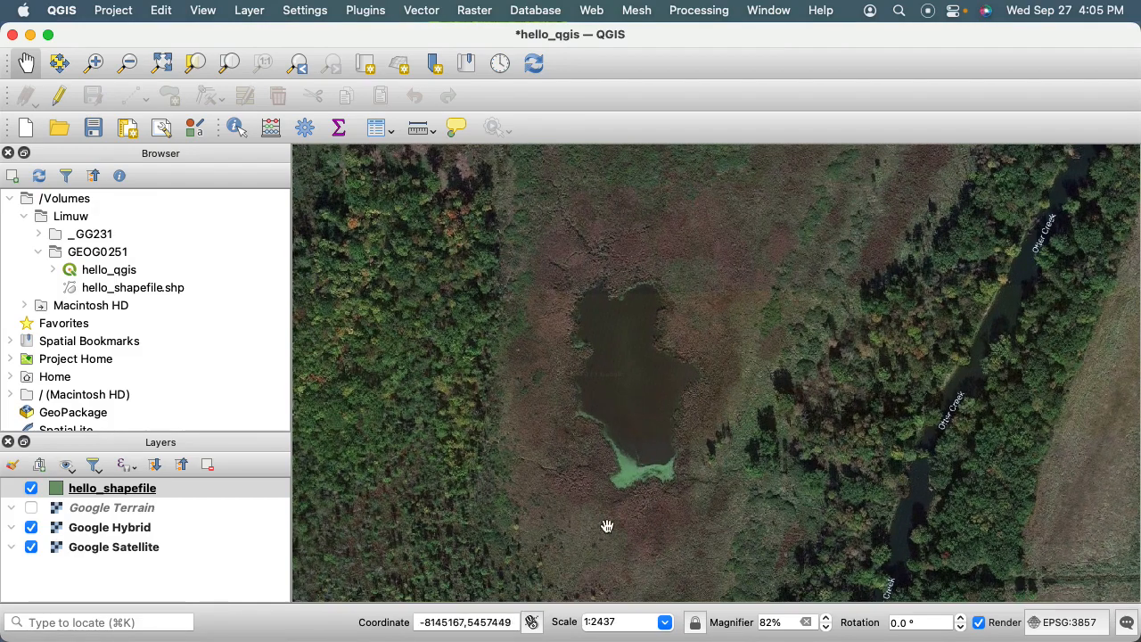
Set the map scale to 1:1000 and inspect the pond from its northern shore to its southern end.
left_click(564, 622)
type("1")
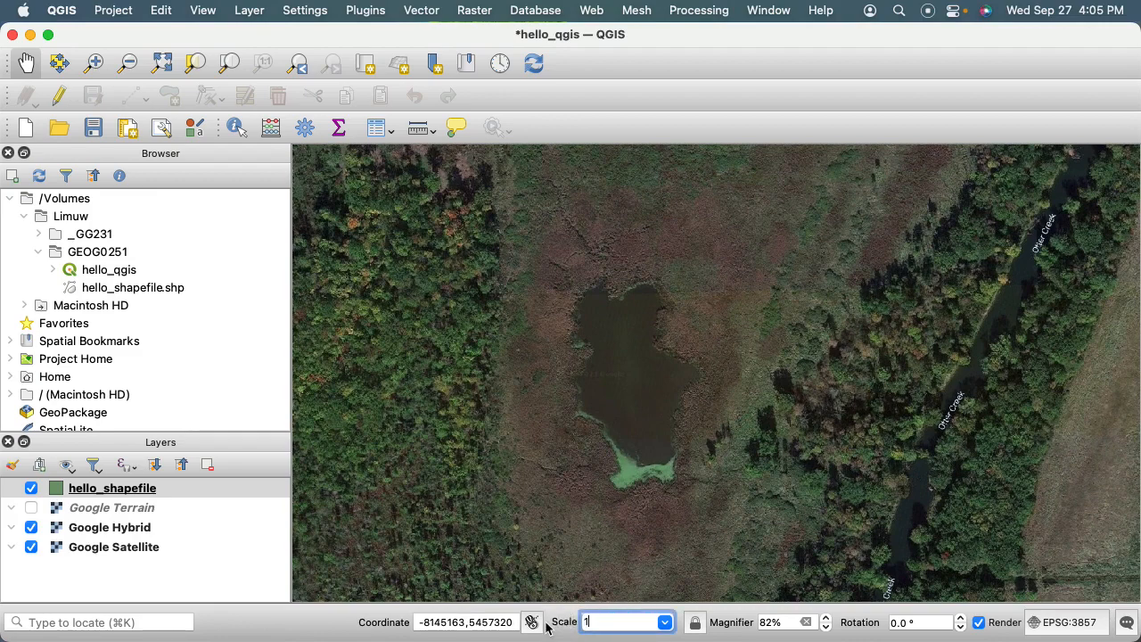
type("000")
key("Return")
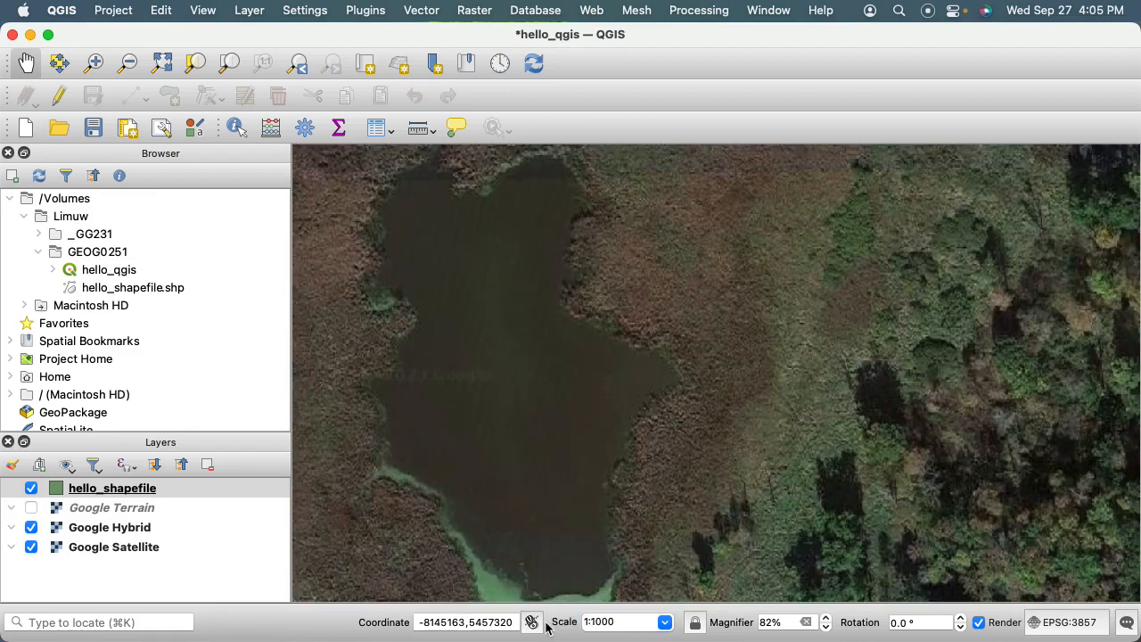
left_click_drag(528, 474, 672, 492)
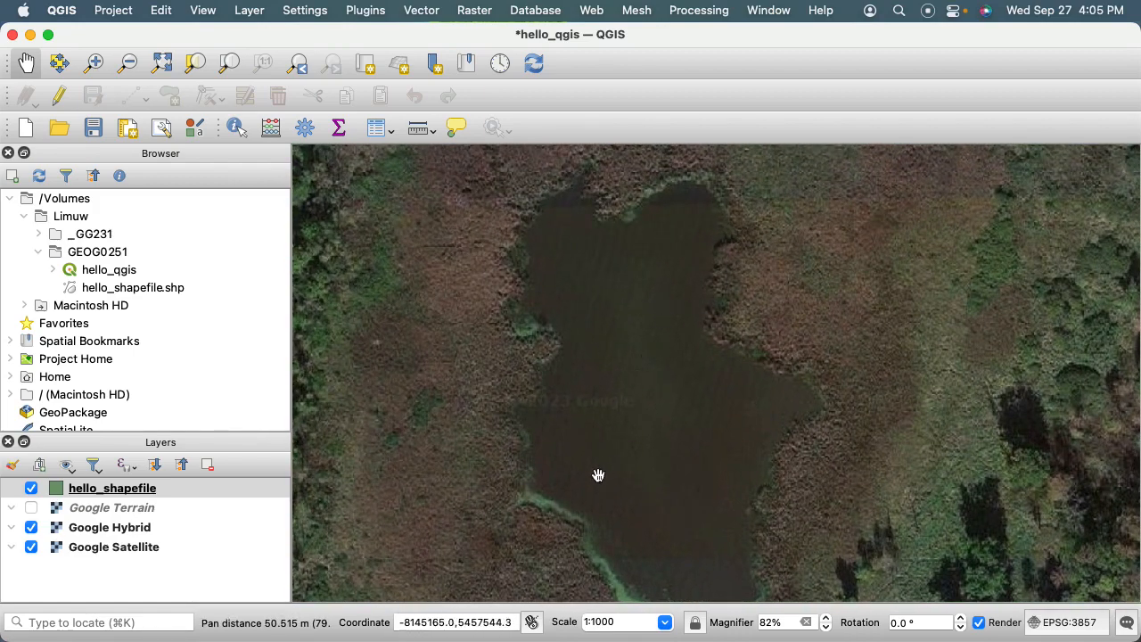
left_click_drag(598, 476, 590, 377)
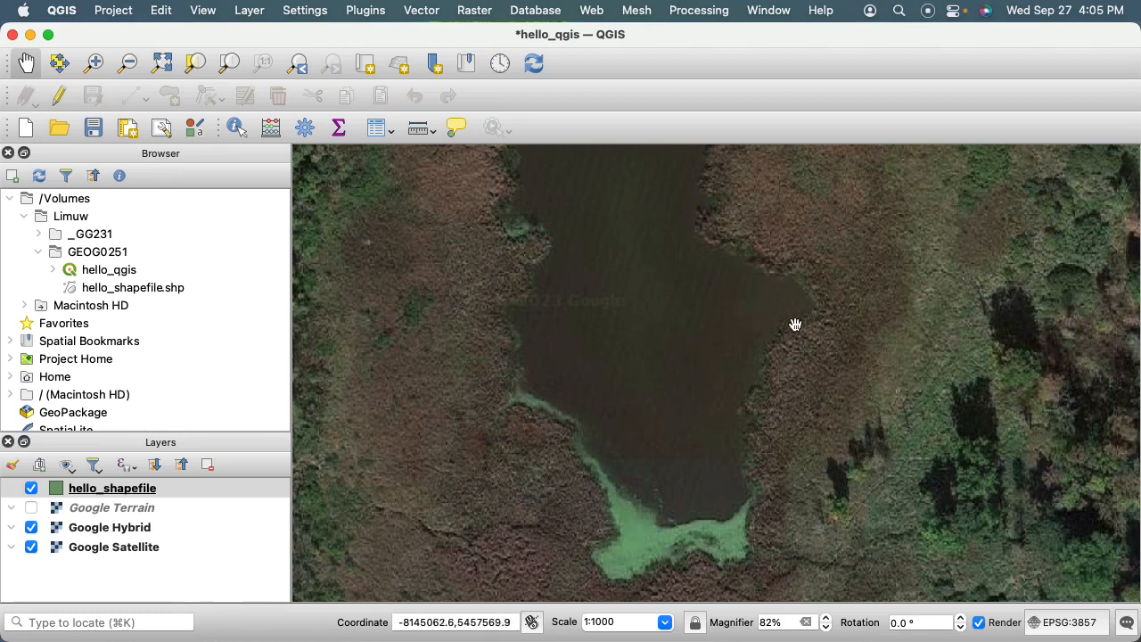
Set the map scale to 1:1500 and centre the whole pond in the map.
triple_click(625, 622)
type("15")
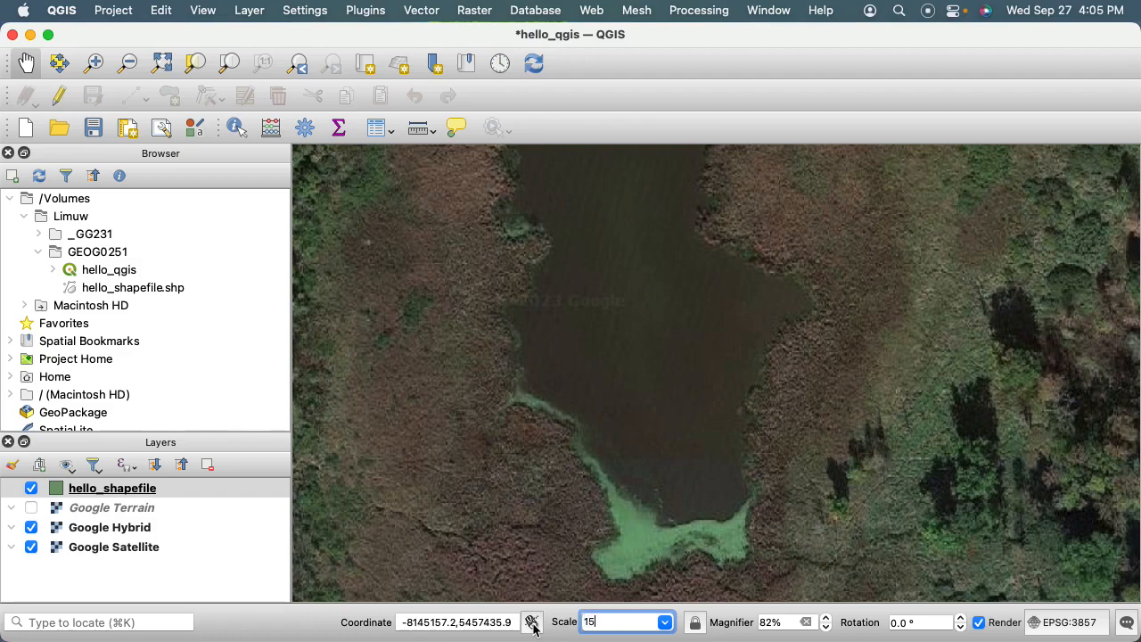
type("00")
key("Return")
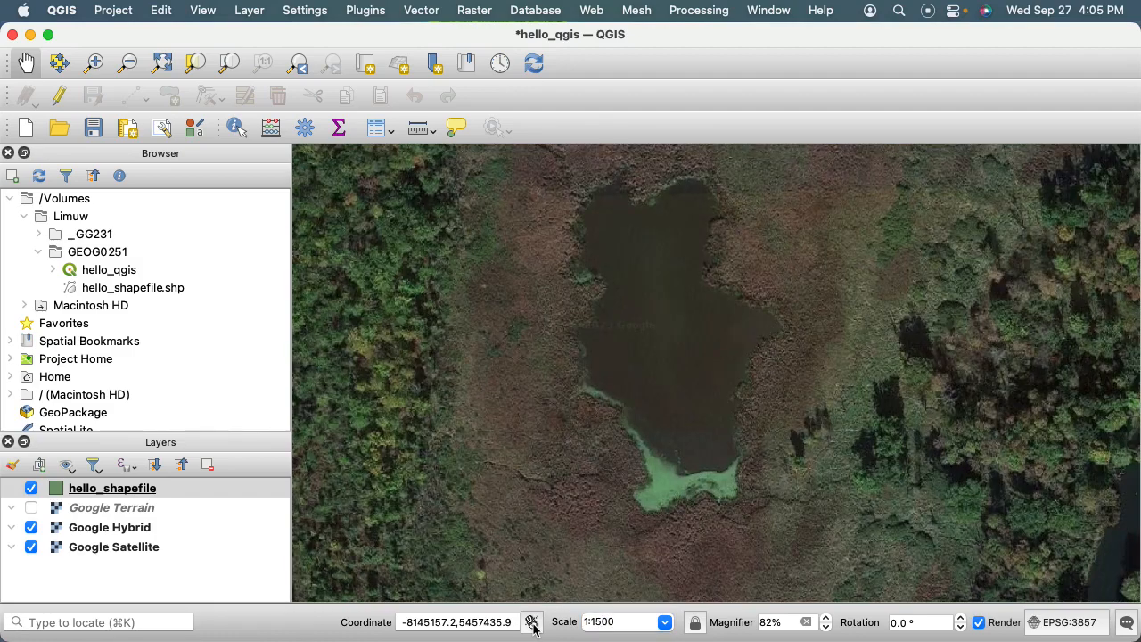
left_click_drag(667, 416, 675, 461)
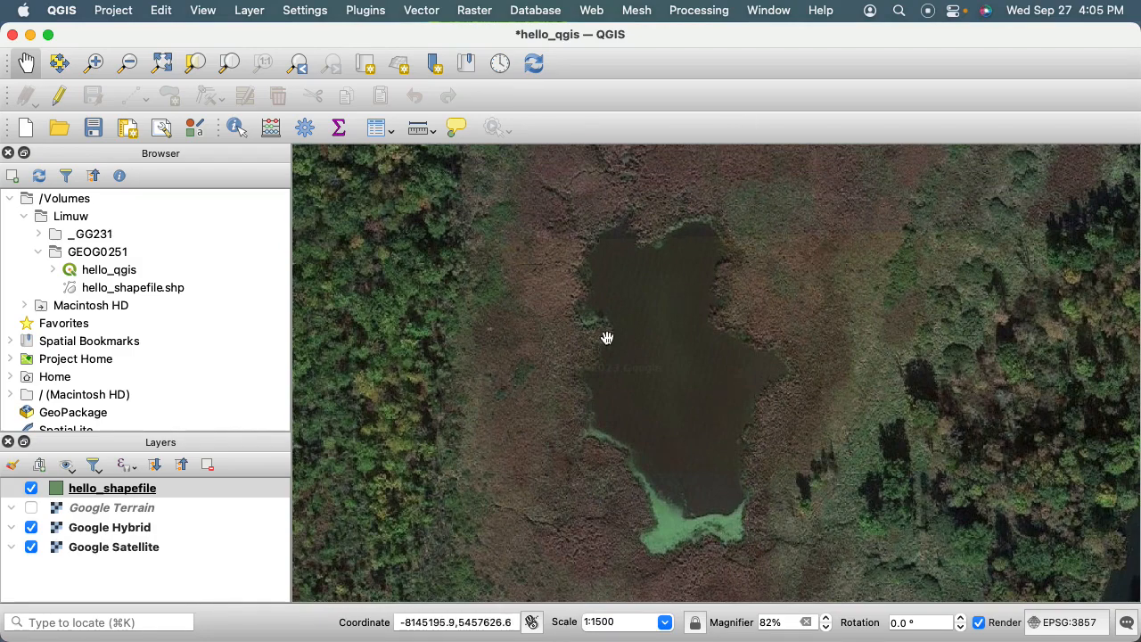
Set the map magnifier to 100% and recentre the pond.
left_click(789, 623)
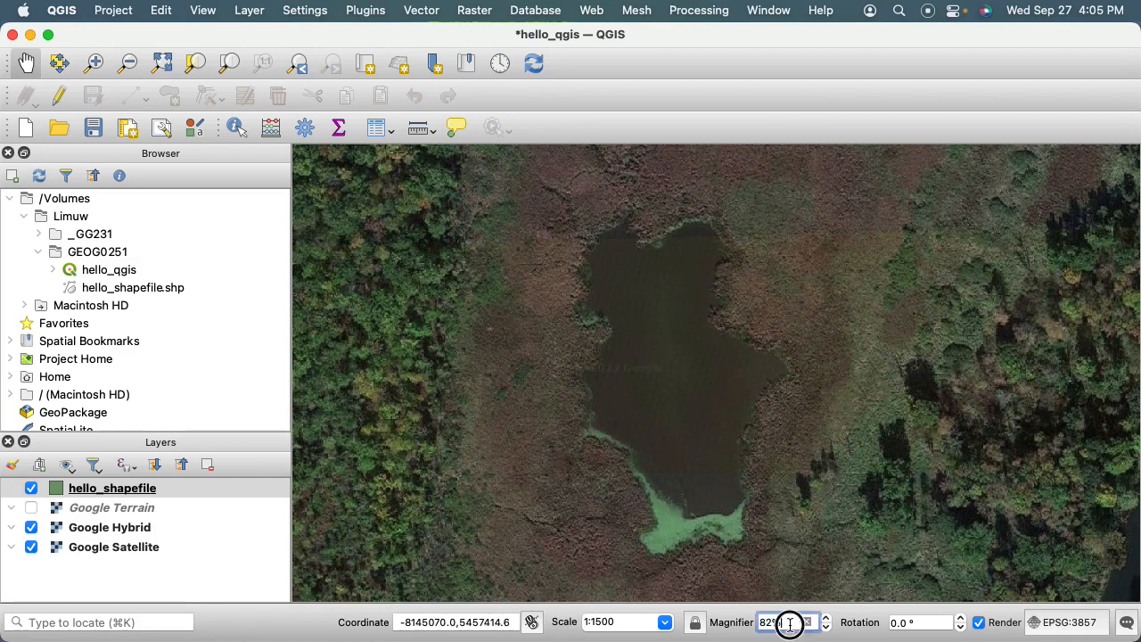
type("100")
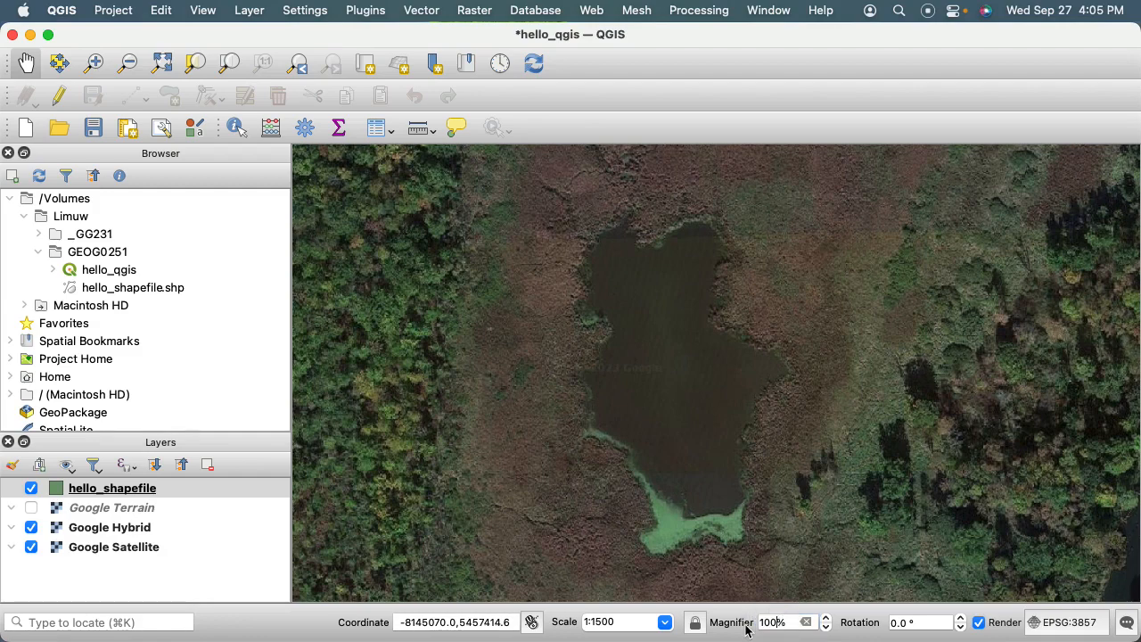
key("Return")
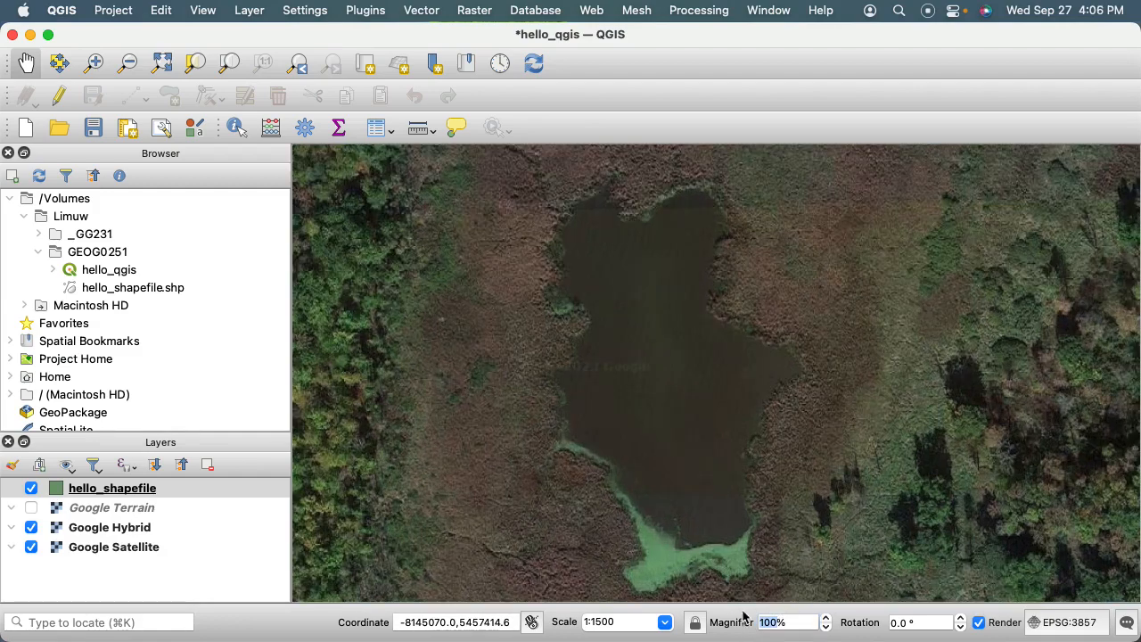
left_click_drag(737, 530, 746, 520)
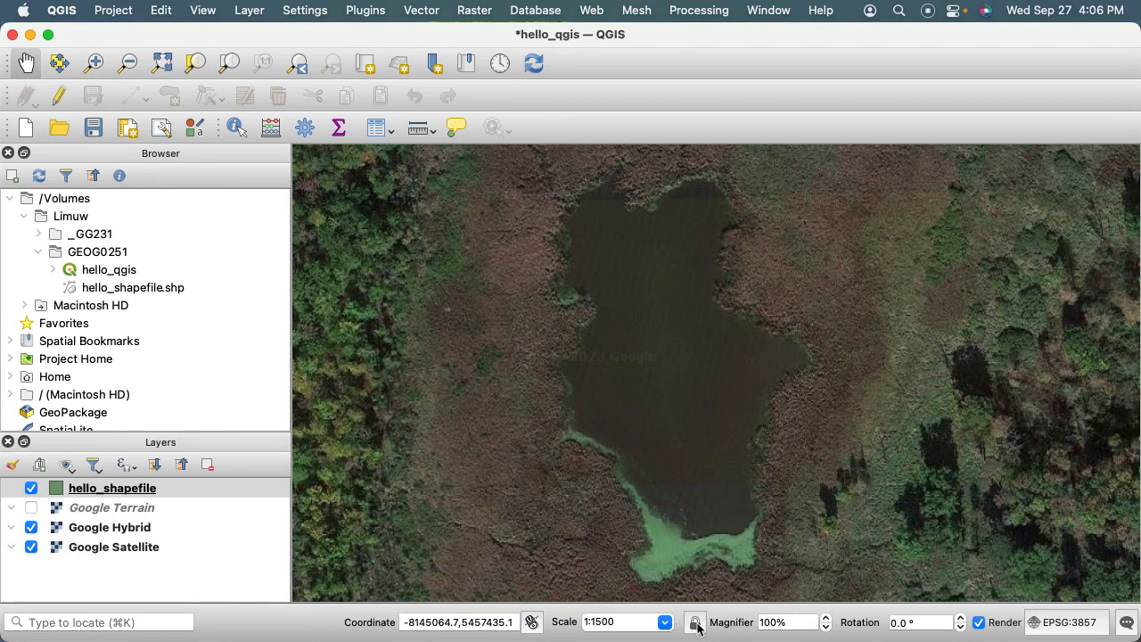
Lock the map scale and magnify the middle of the pond to 200%.
left_click(695, 624)
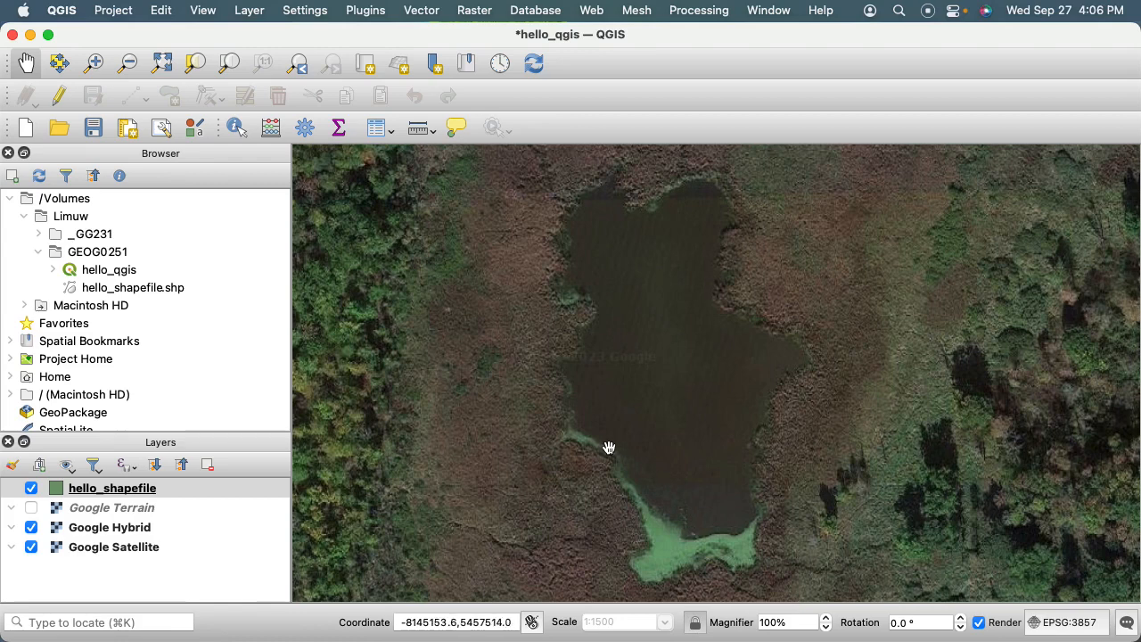
left_click(98, 64)
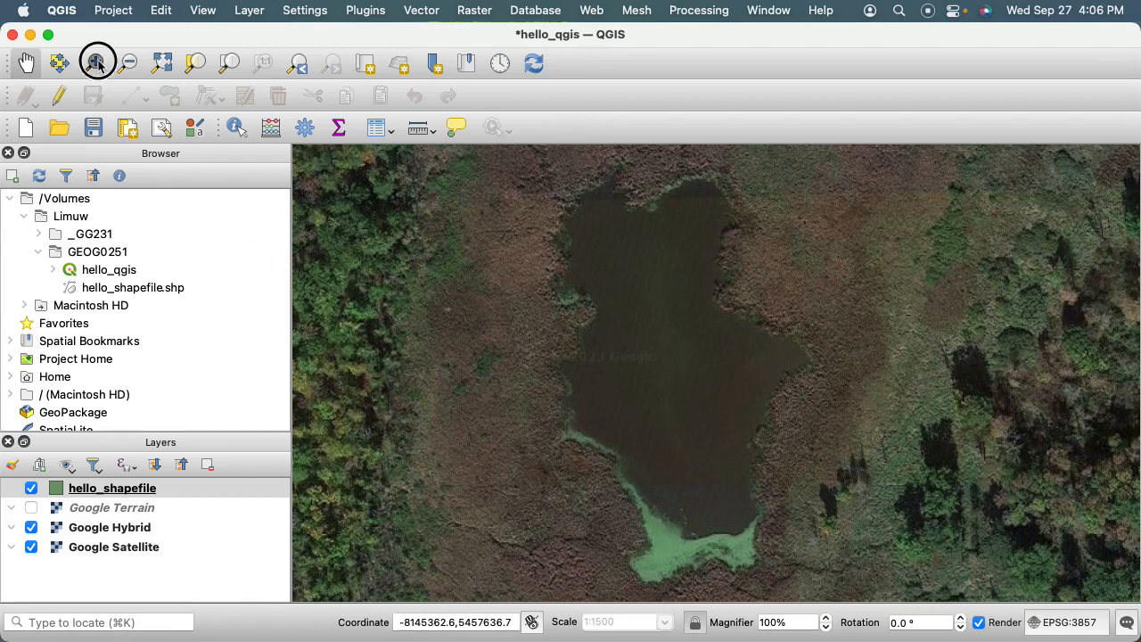
left_click(702, 376)
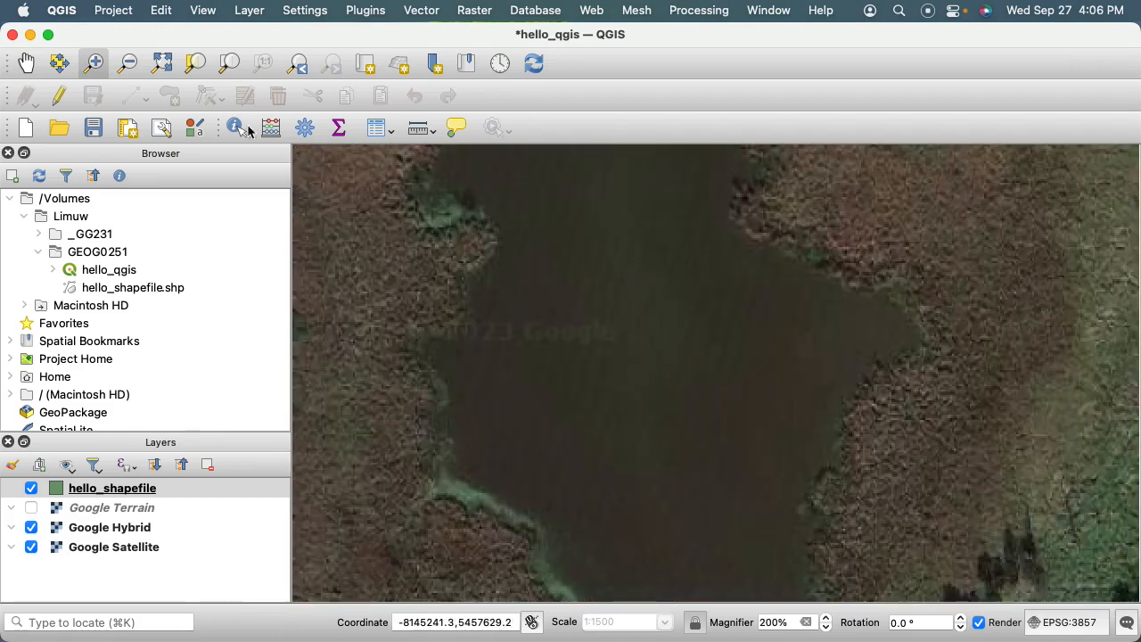
Reset the map magnifier to 100% and centre the whole pond in the map.
left_click(129, 63)
left_click(670, 260)
left_click(672, 262)
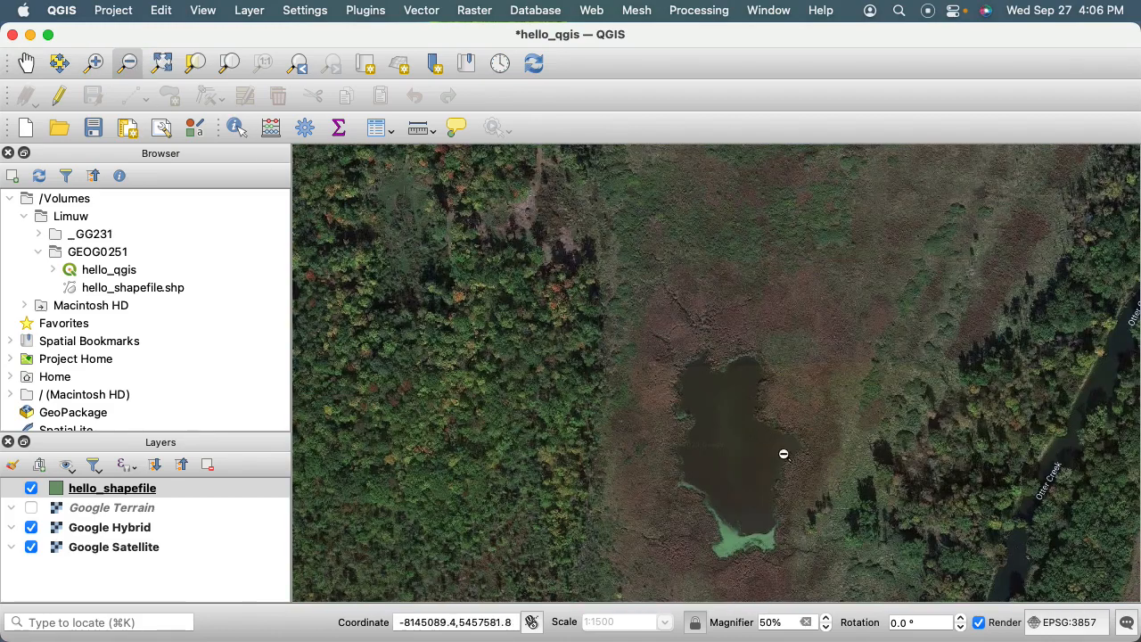
double_click(793, 627)
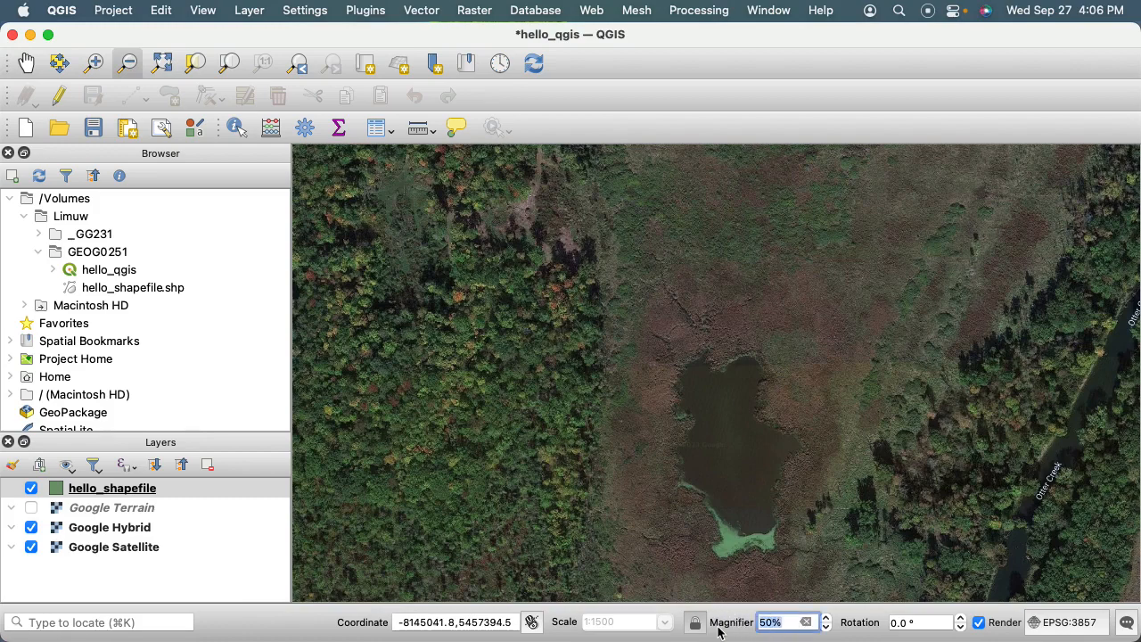
type("10")
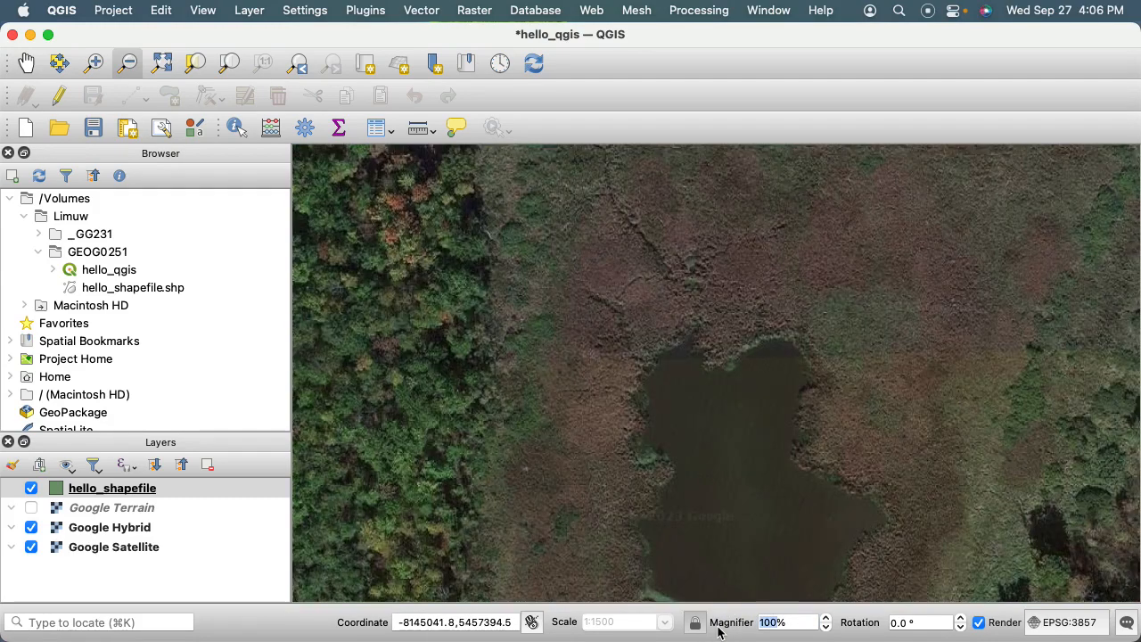
left_click(26, 63)
left_click_drag(739, 313, 699, 198)
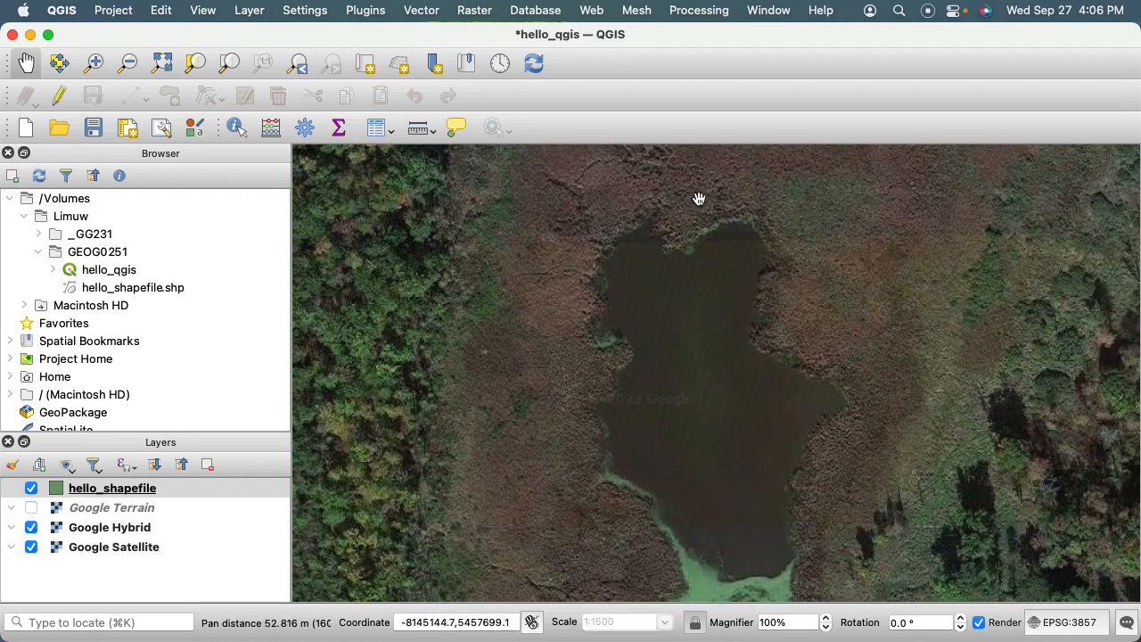
left_click_drag(746, 344, 726, 309)
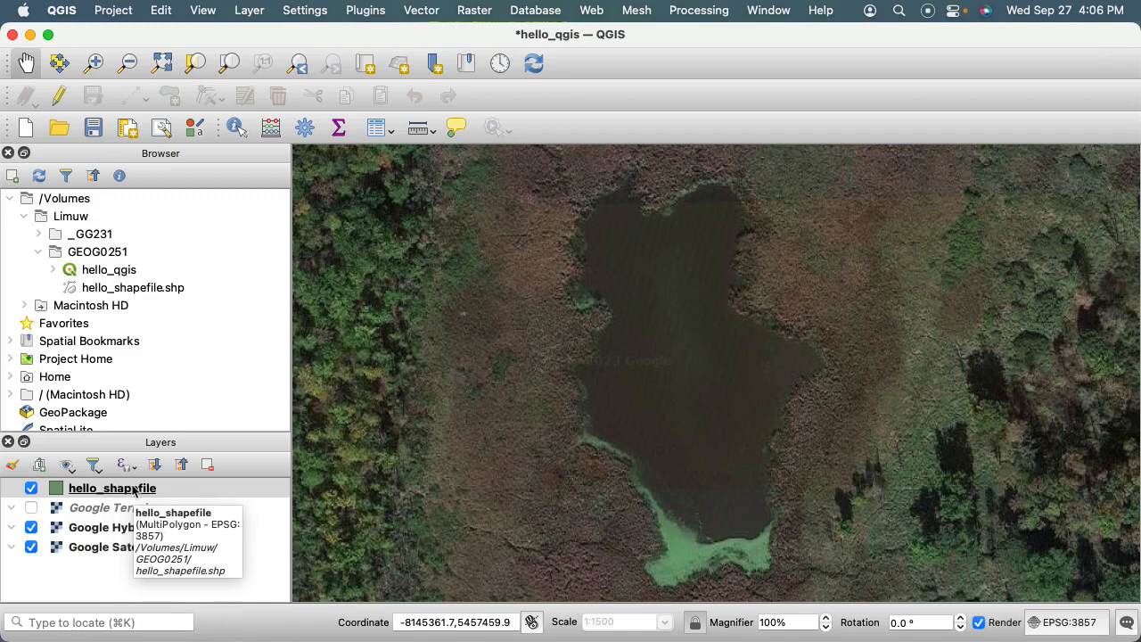
Hide the Digitizing Toolbar and show it again.
left_click(204, 11)
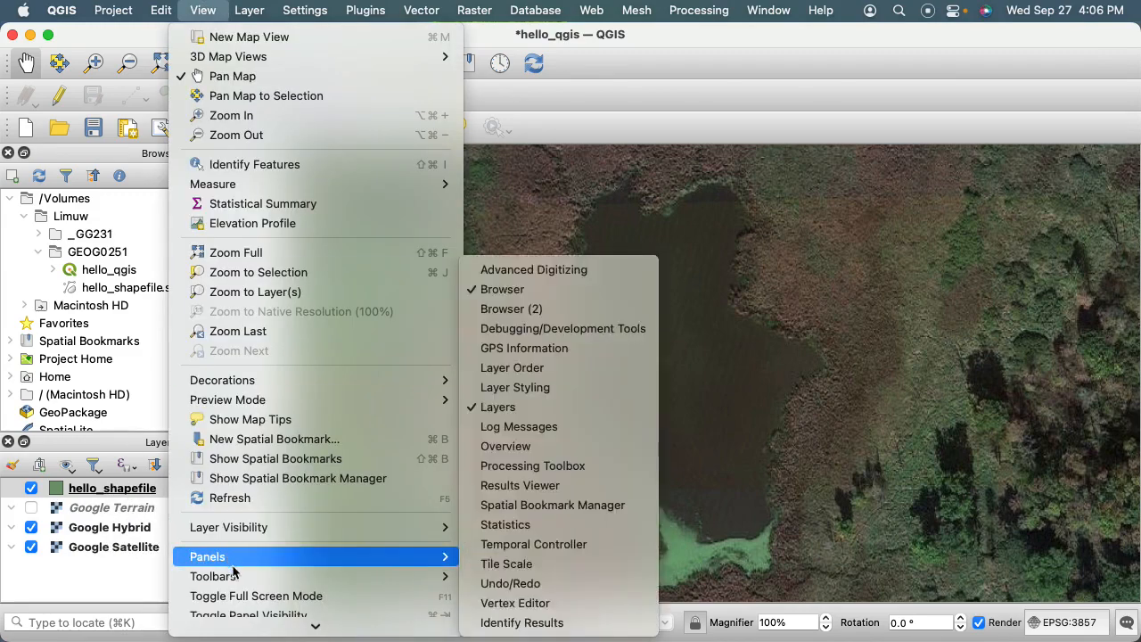
mouse_move(236, 576)
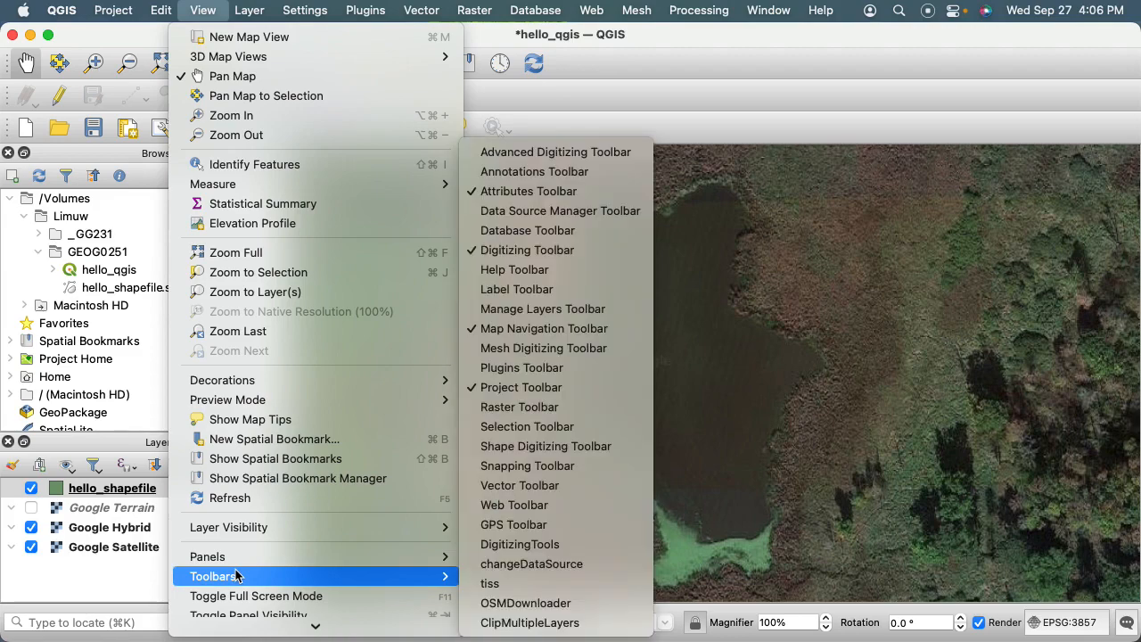
left_click(542, 251)
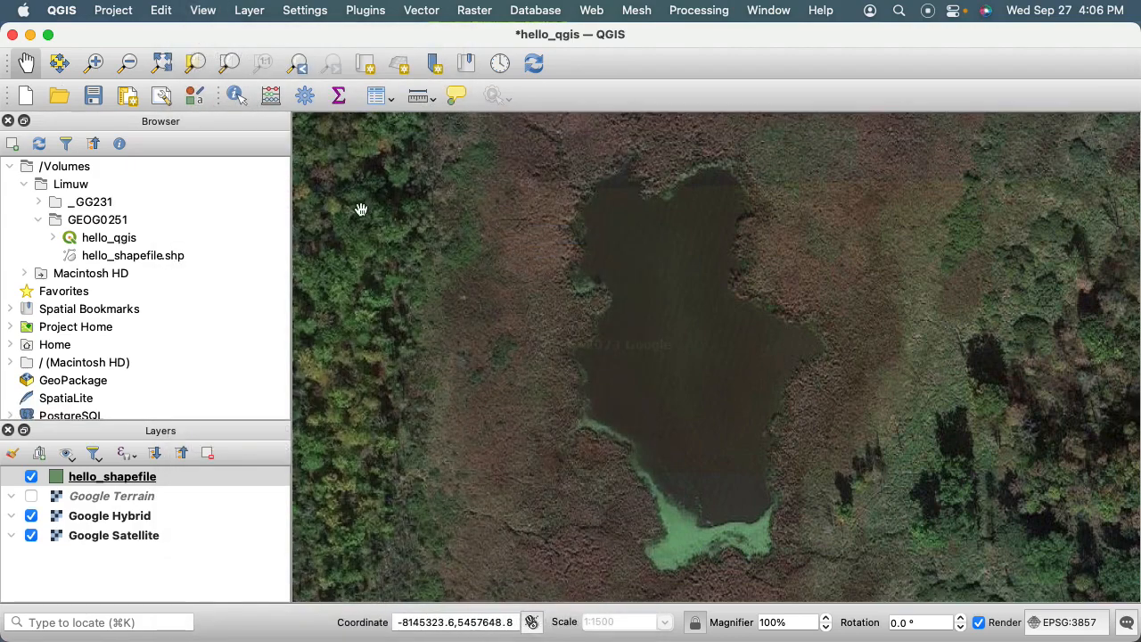
left_click(204, 11)
mouse_move(332, 578)
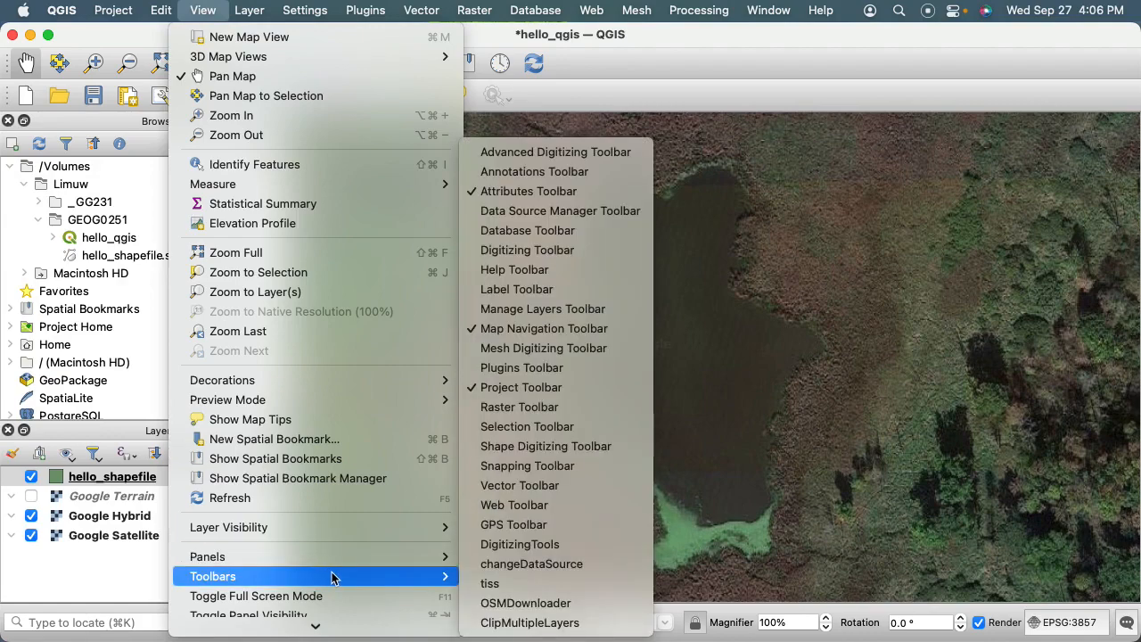
left_click(580, 250)
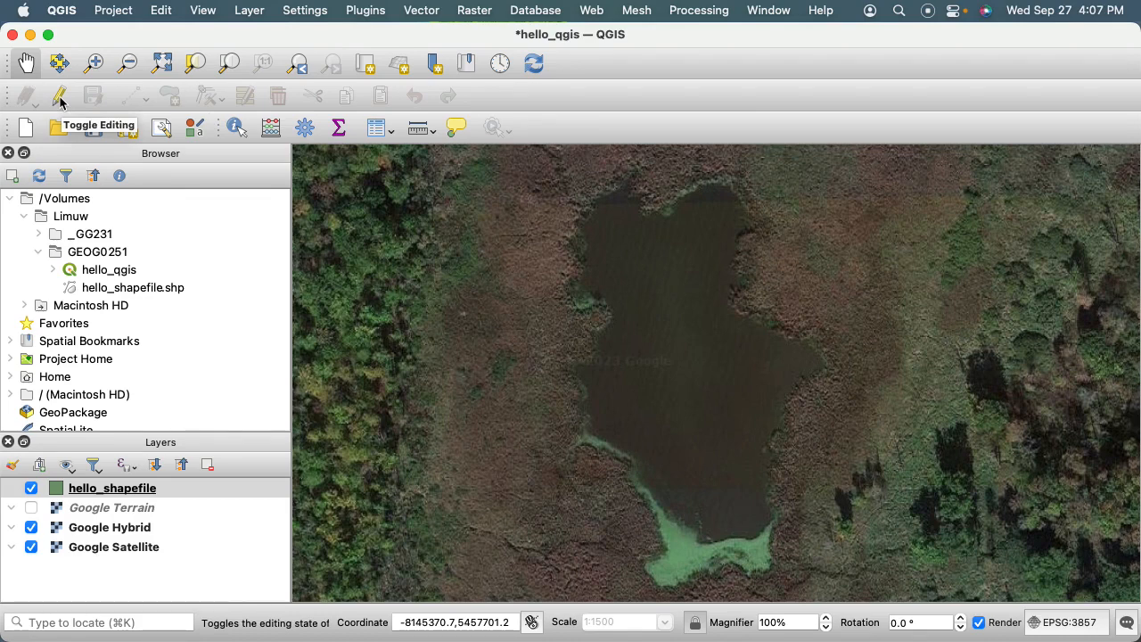
Enable editing on the hello_shapefile layer and start a polygon feature using Digitize with Segment.
left_click(176, 487)
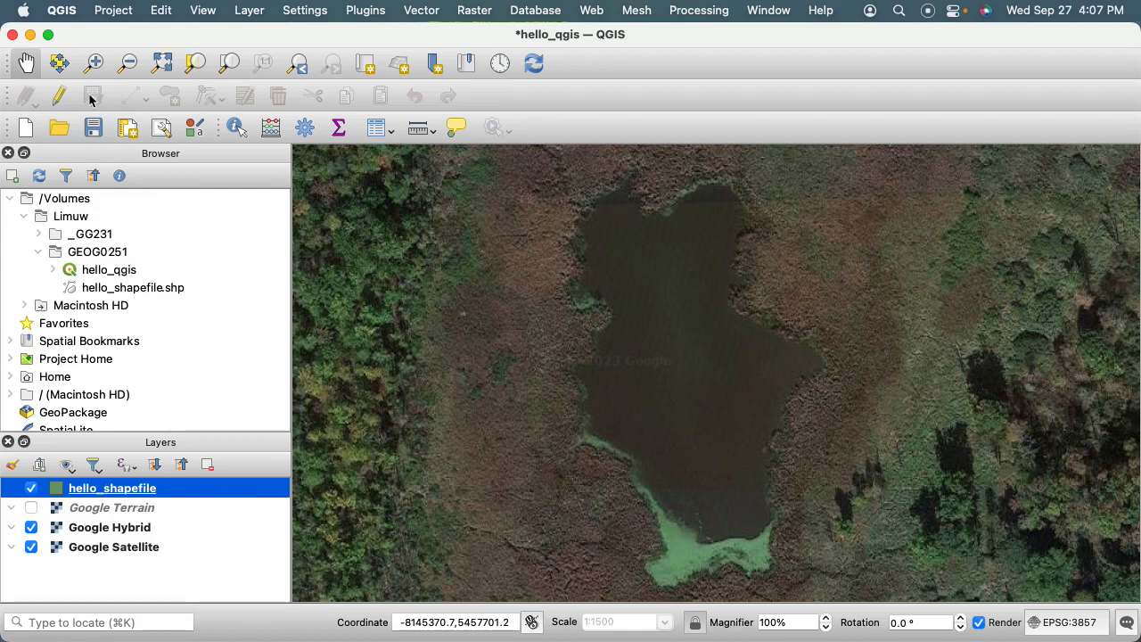
left_click(60, 101)
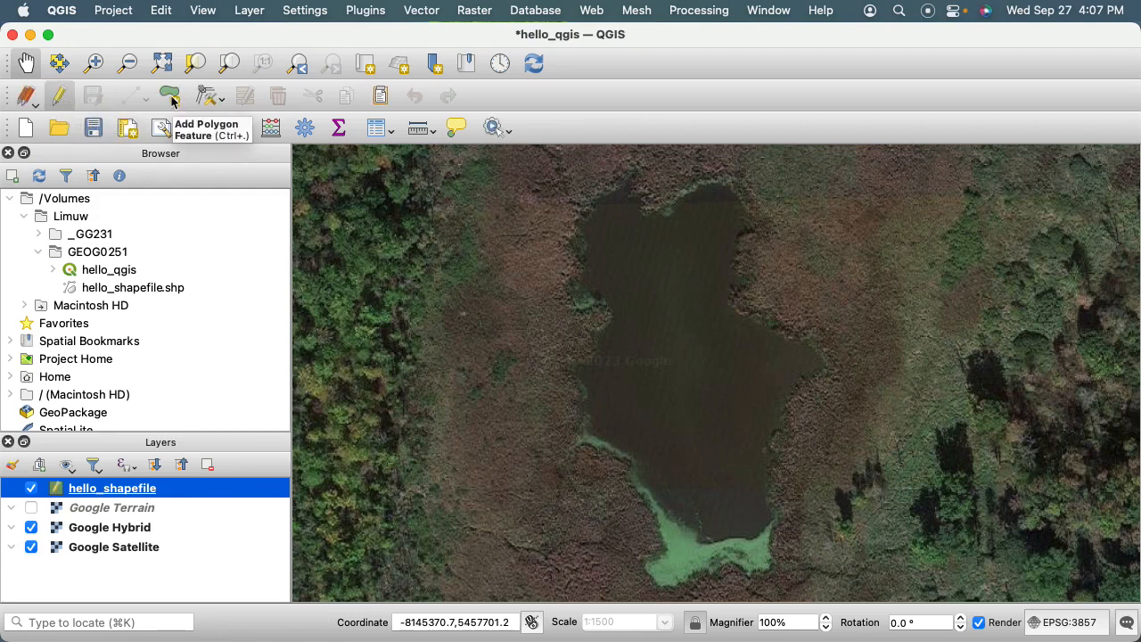
left_click(170, 98)
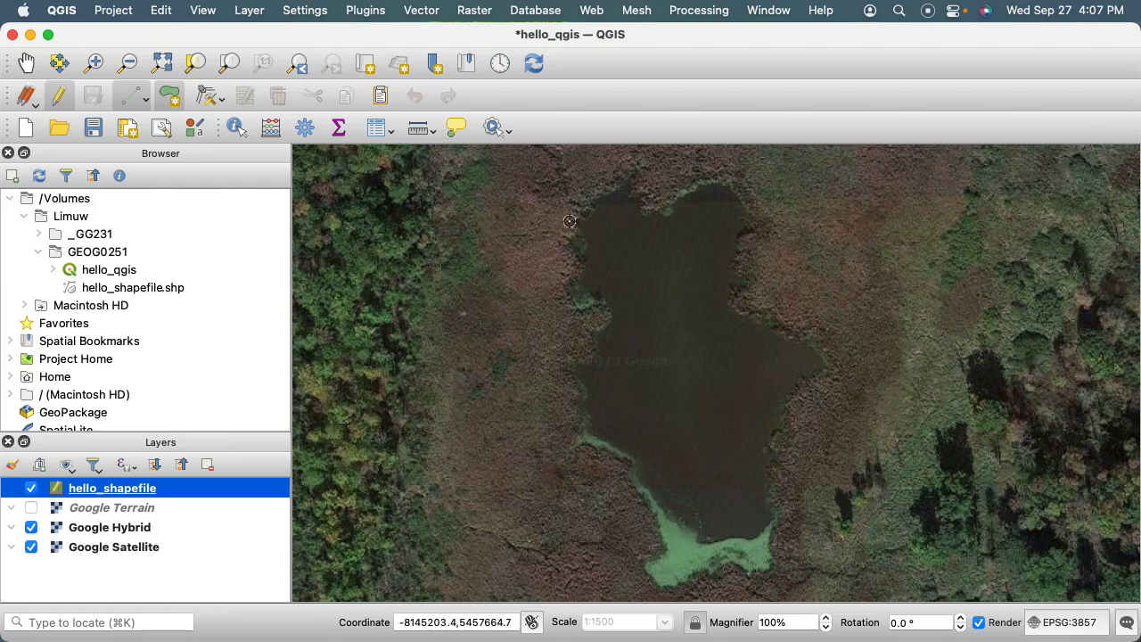
left_click(146, 98)
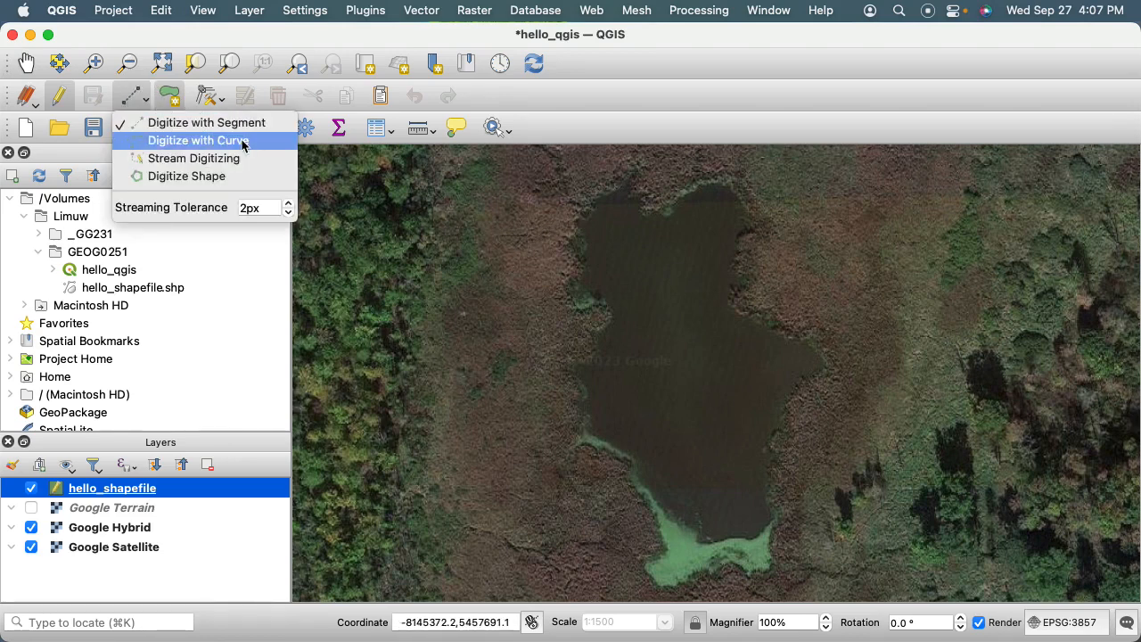
left_click(185, 123)
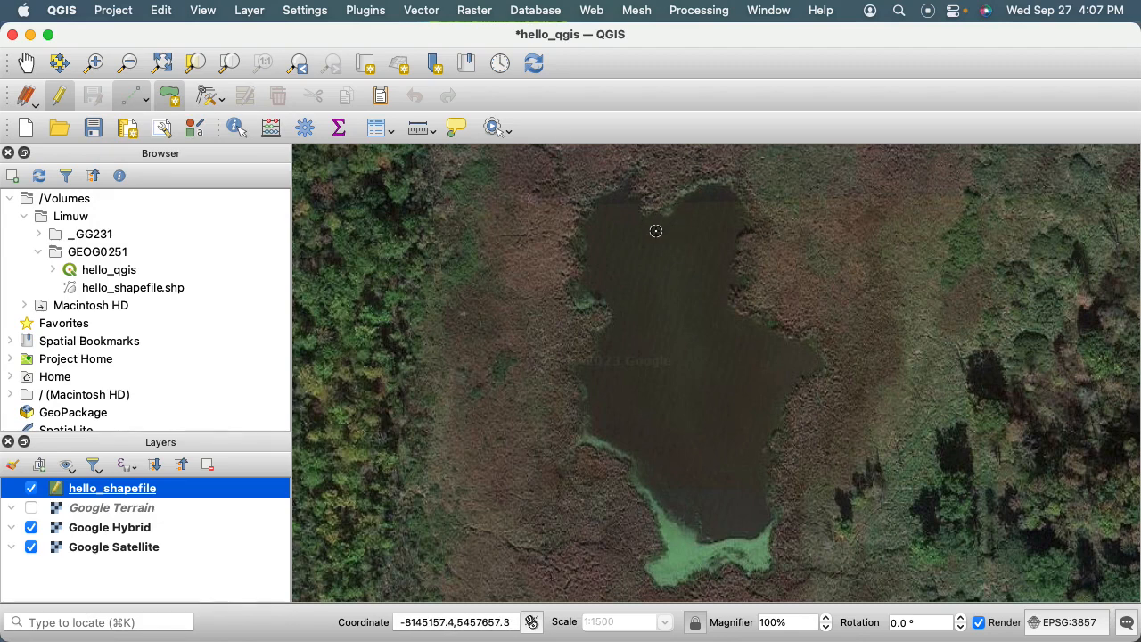
Trace the pond's western shore with polygon vertices from the northwest corner, around the small indentation, down to the green algae at the south.
left_click(593, 205)
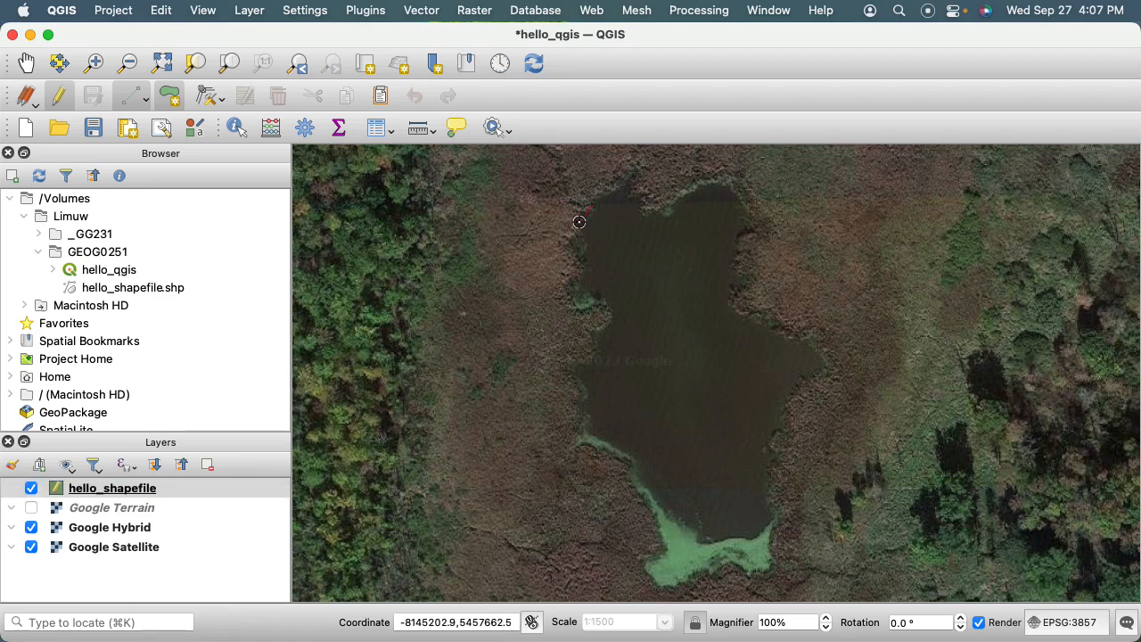
left_click(581, 267)
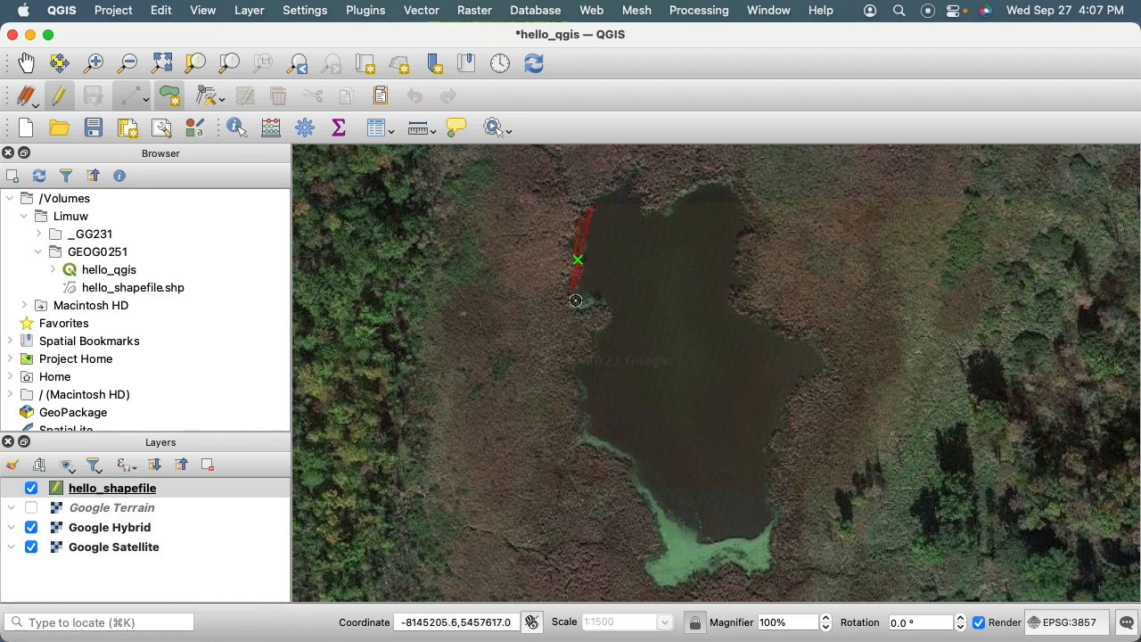
left_click(577, 306)
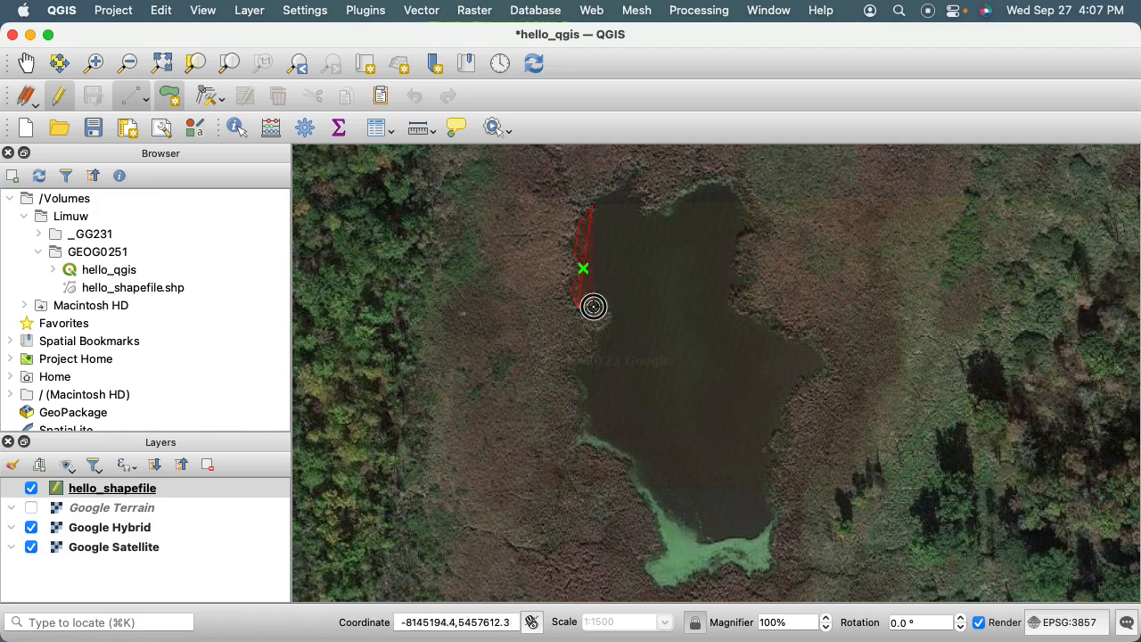
left_click(613, 309)
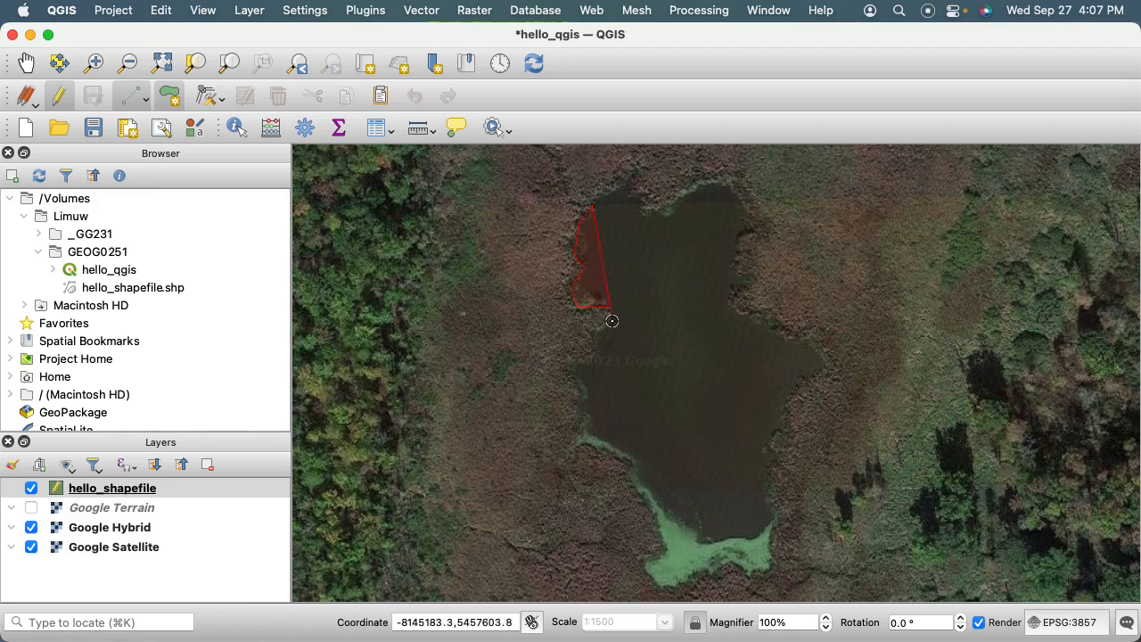
left_click(611, 321)
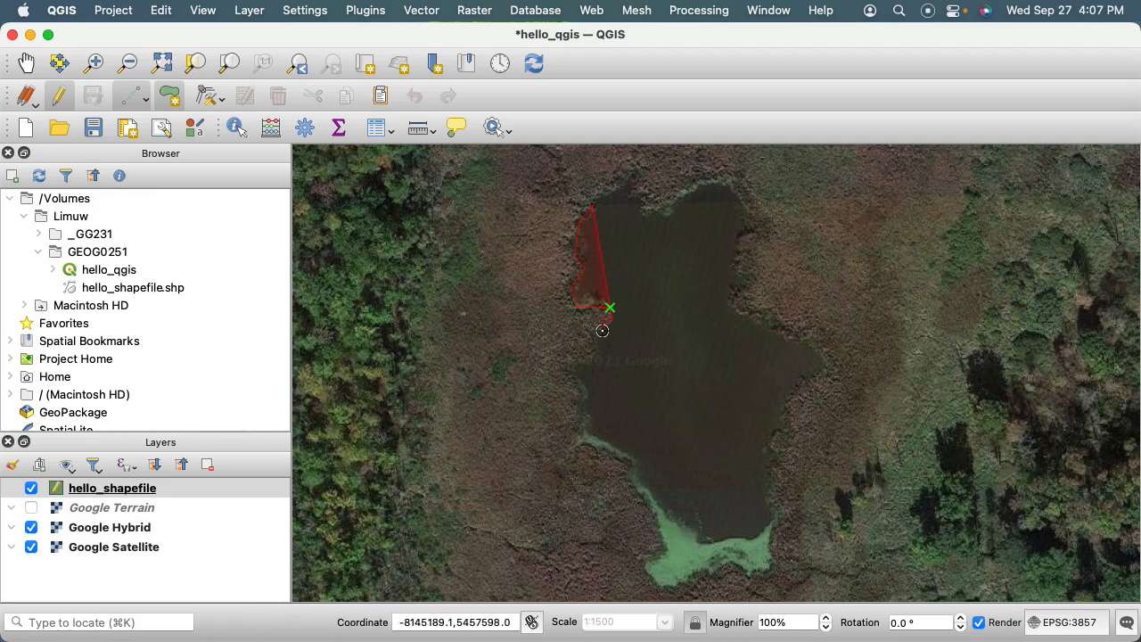
left_click(602, 331)
left_click(593, 337)
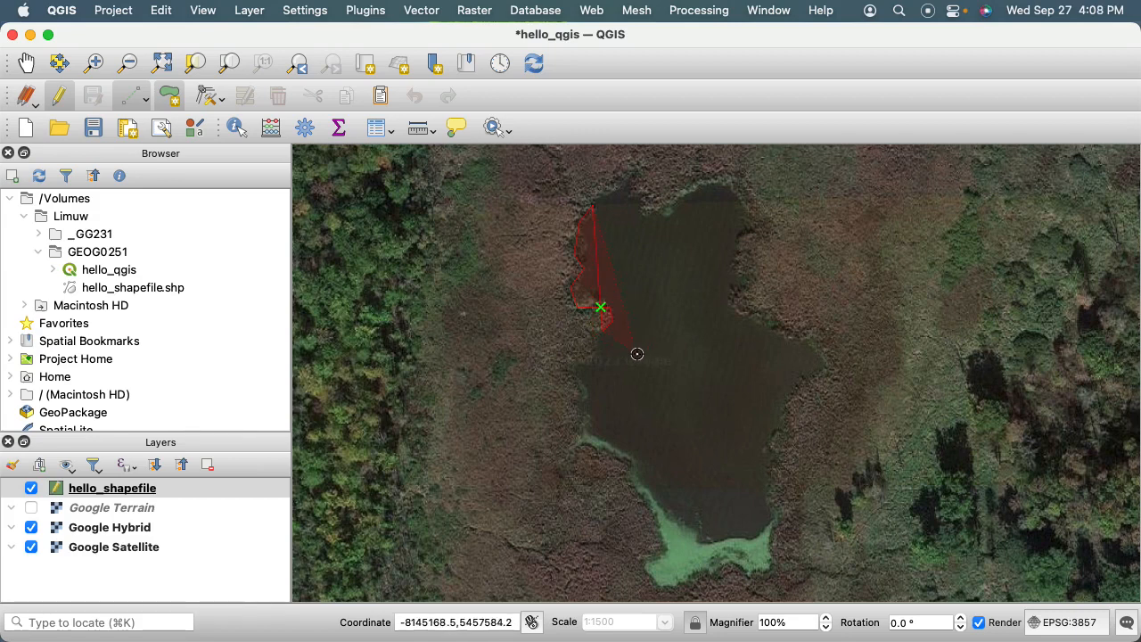
left_click(590, 335)
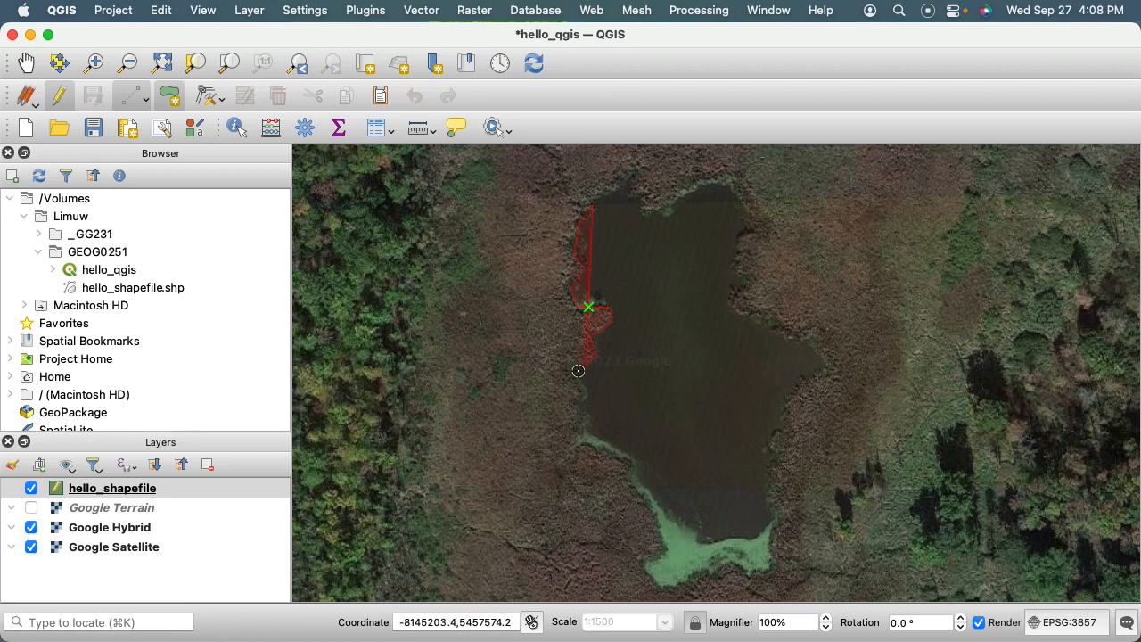
left_click(577, 372)
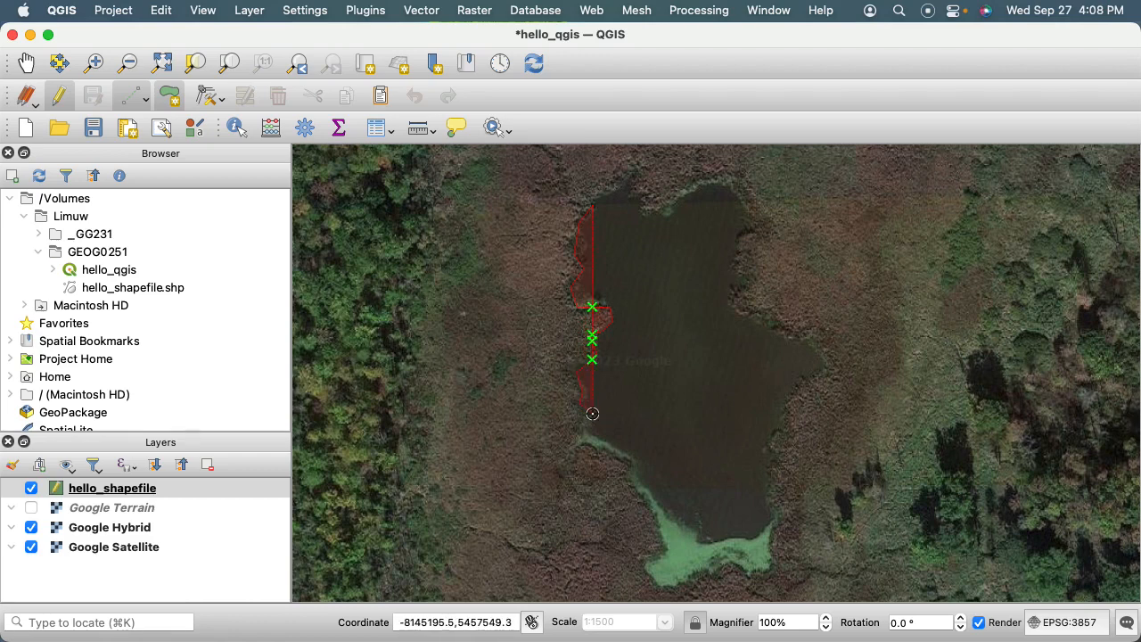
left_click(581, 440)
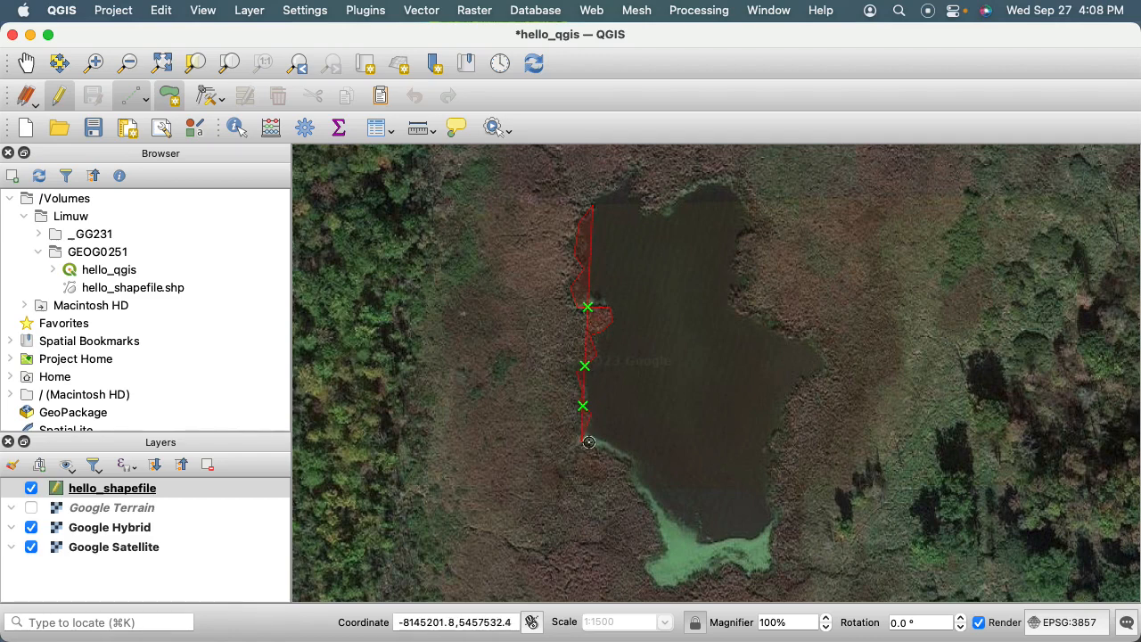
left_click(631, 461)
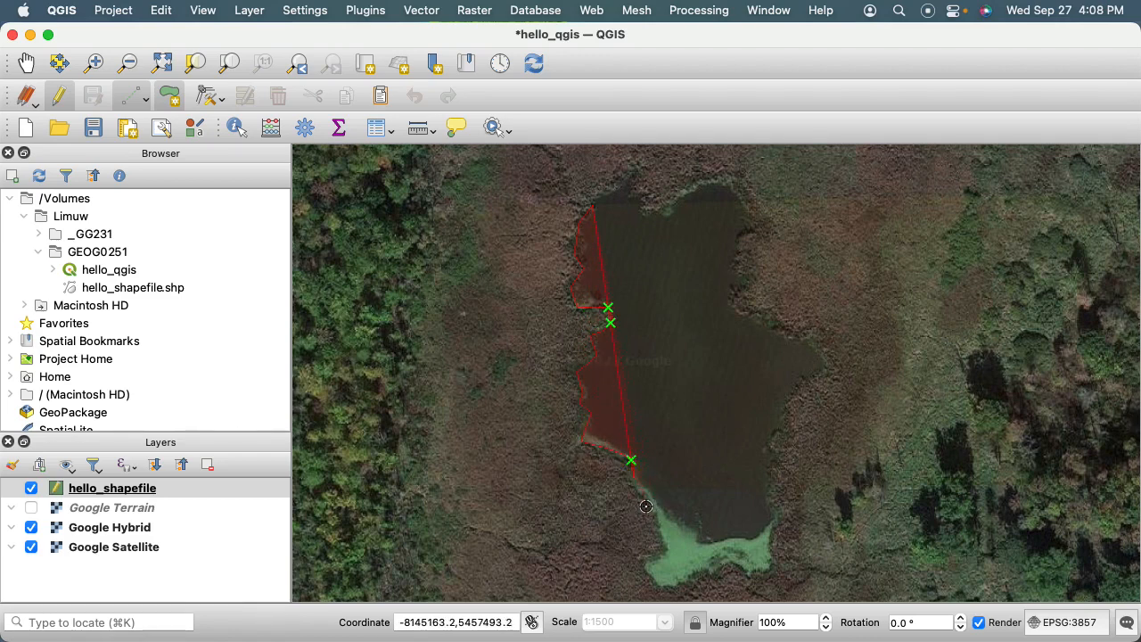
left_click(658, 516)
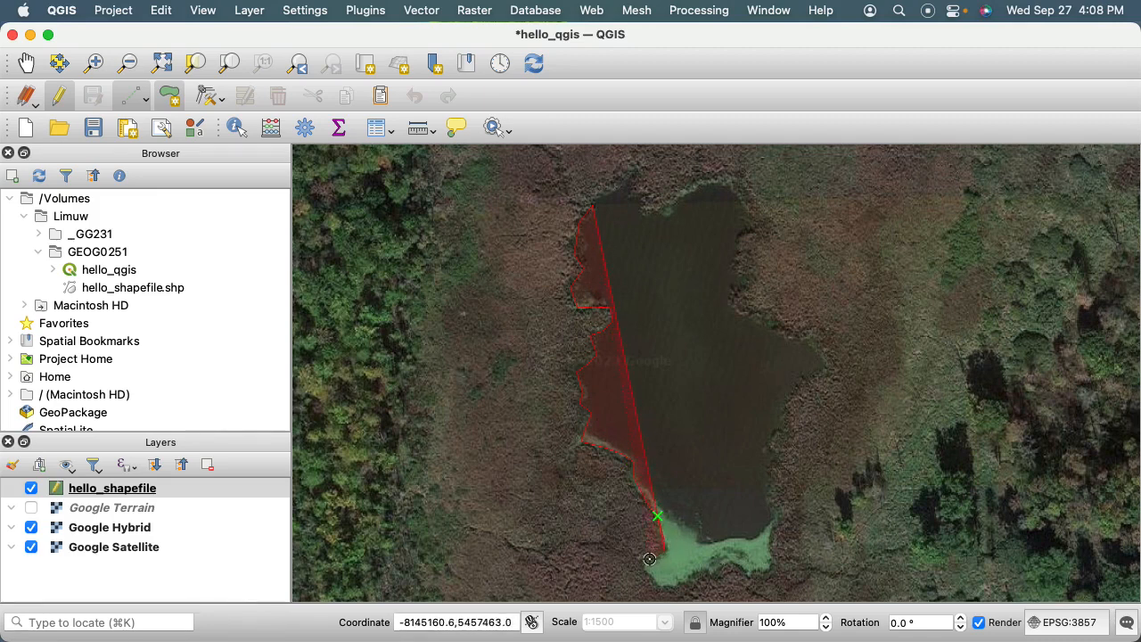
Continue the polygon outline around the outer edge of the green algae at the pond's southern end to its southeast corner.
left_click(647, 561)
left_click(648, 573)
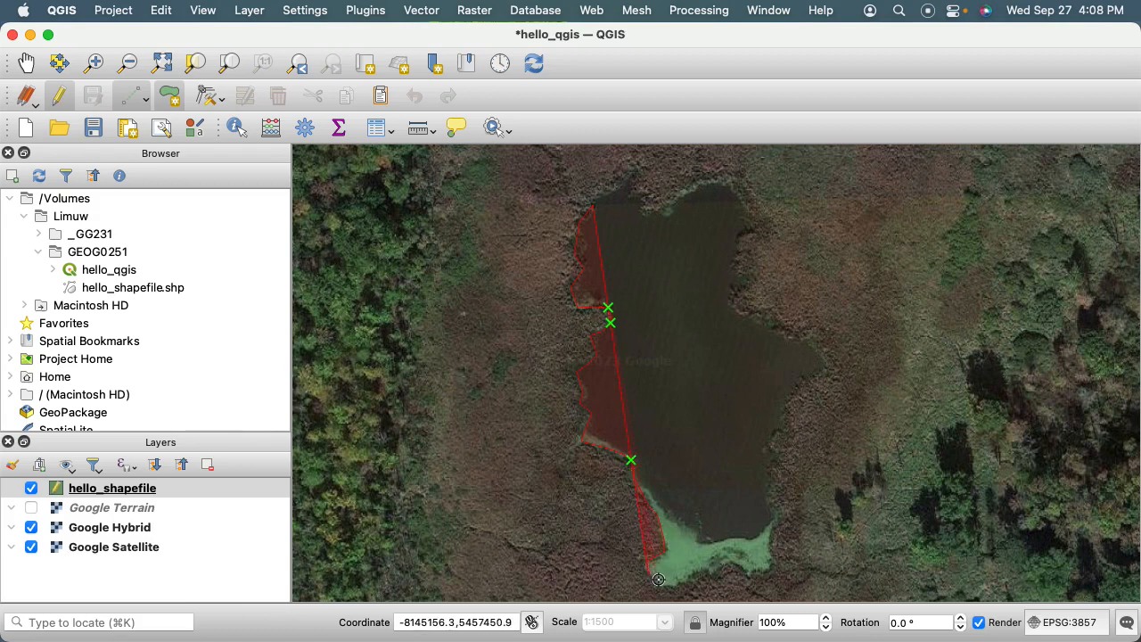
left_click(660, 582)
left_click(670, 584)
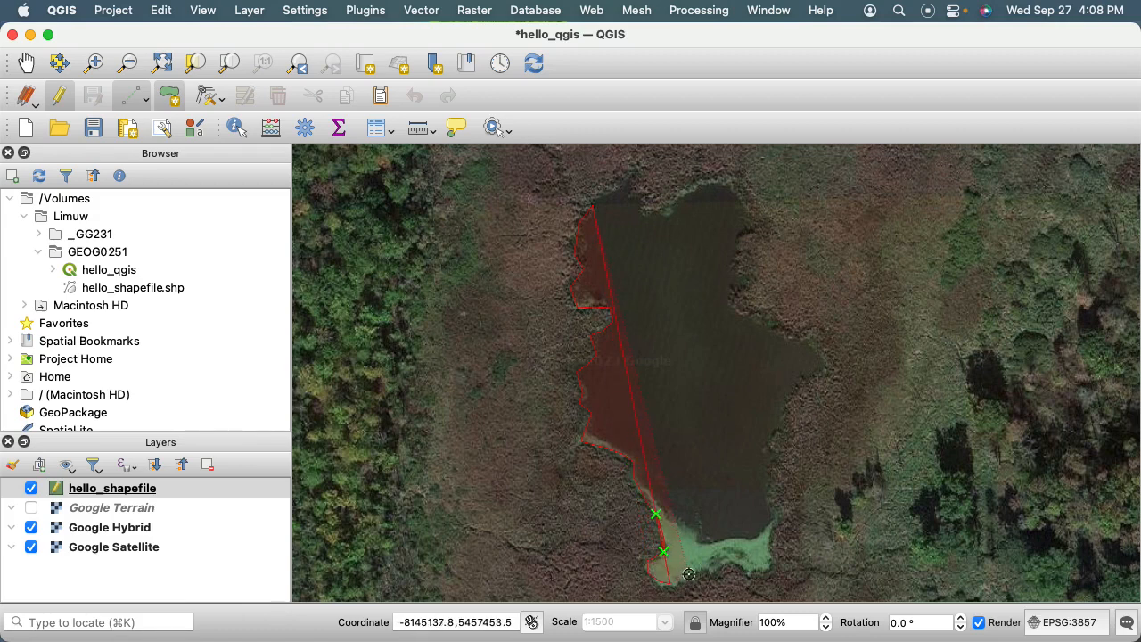
left_click(693, 573)
left_click(727, 541)
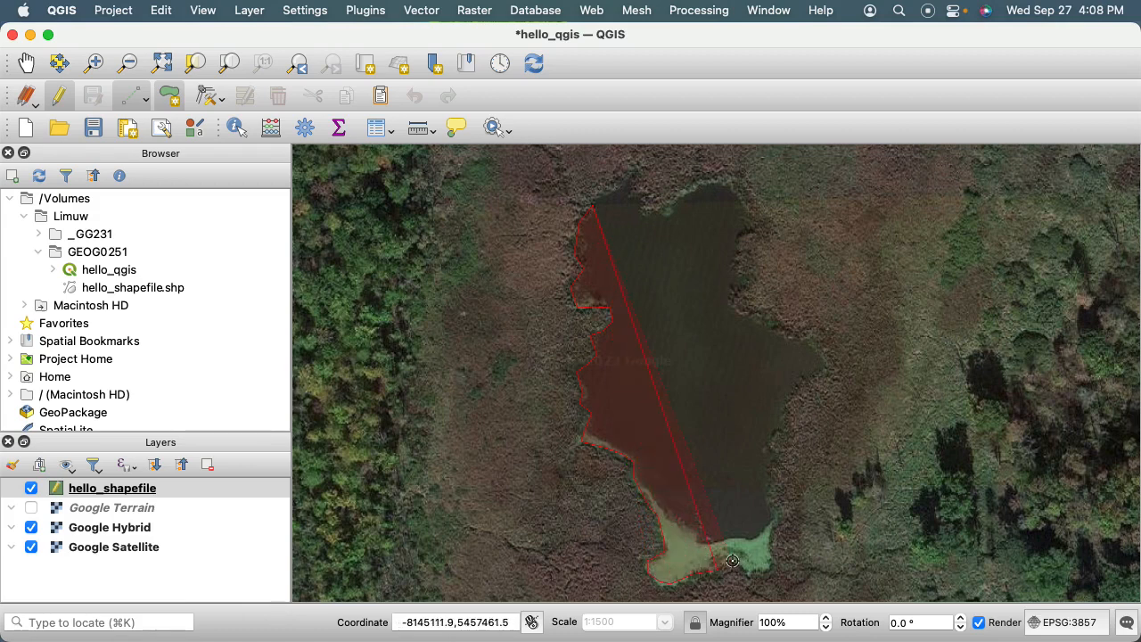
left_click(744, 569)
left_click(751, 571)
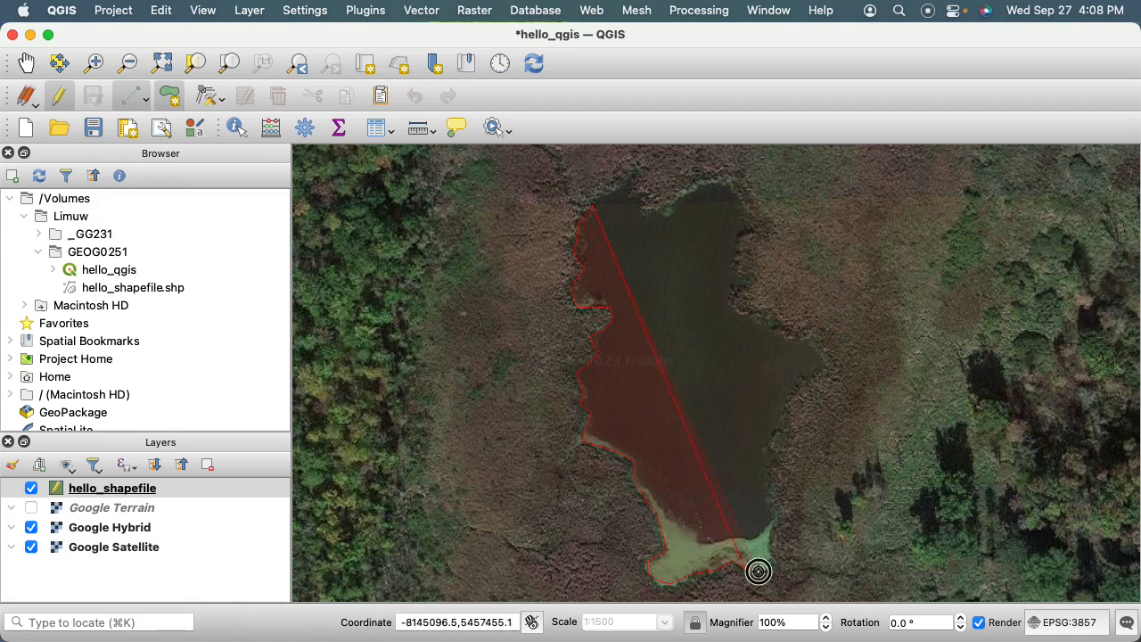
left_click(758, 571)
left_click(772, 562)
left_click(772, 536)
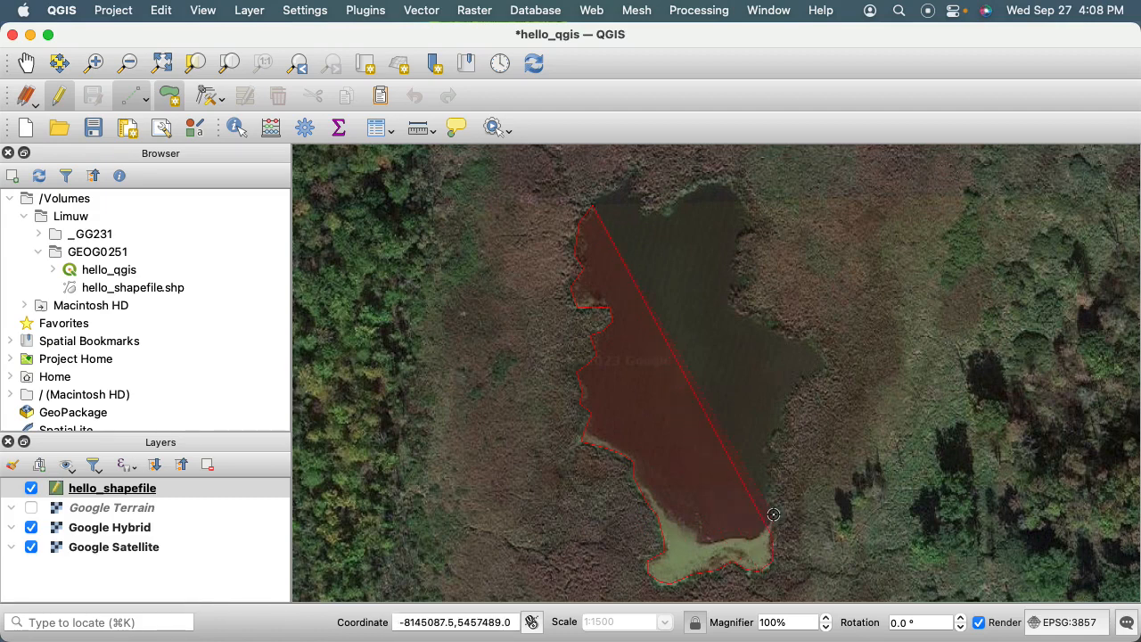
Trace the pond's eastern shore with polygon vertices from the southeast corner of the algae up to the pond's easternmost point.
left_click(776, 515)
left_click(767, 504)
left_click(771, 482)
left_click(765, 449)
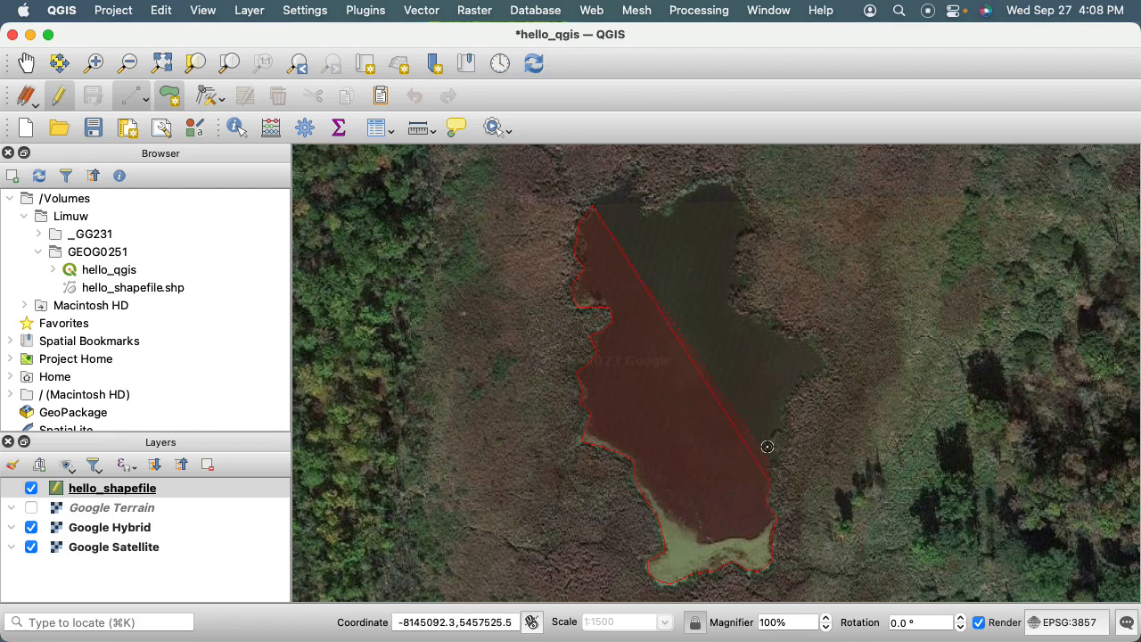
left_click(794, 395)
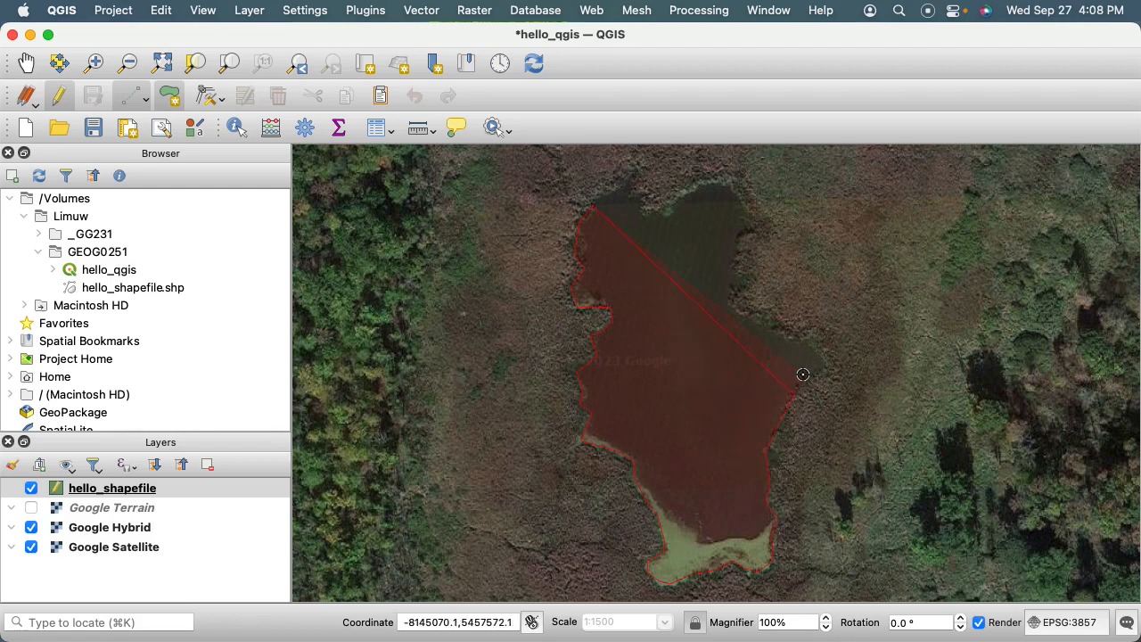
left_click(805, 376)
left_click(824, 370)
Continue the polygon outline from the easternmost point northwest along the shore and up around the pond's northeast lobe to its northern tip.
left_click(786, 333)
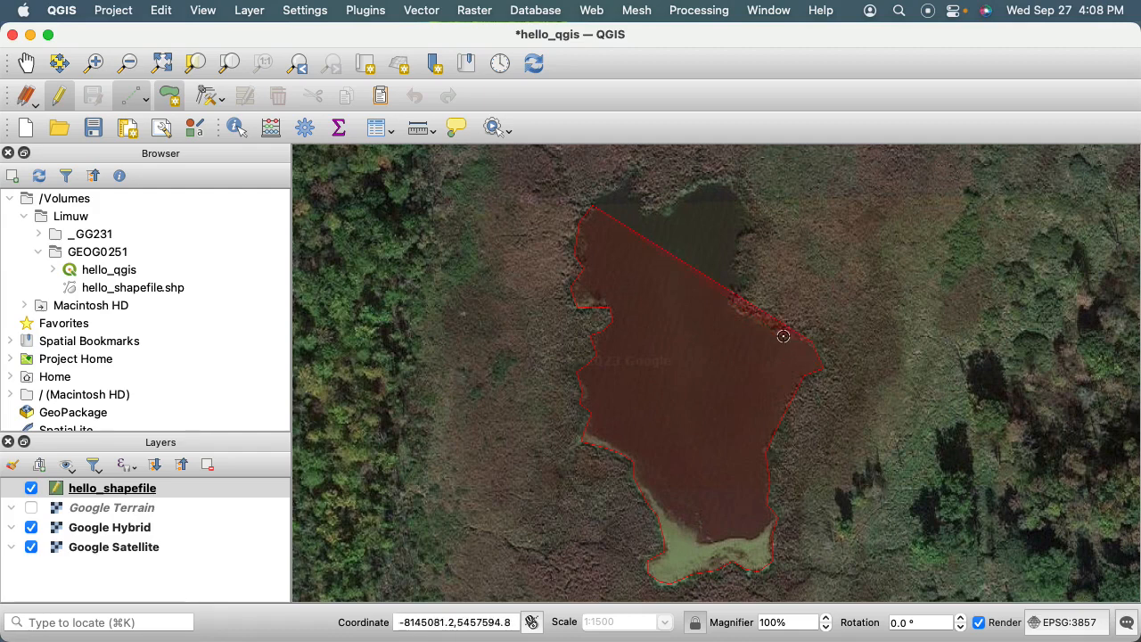
left_click(735, 309)
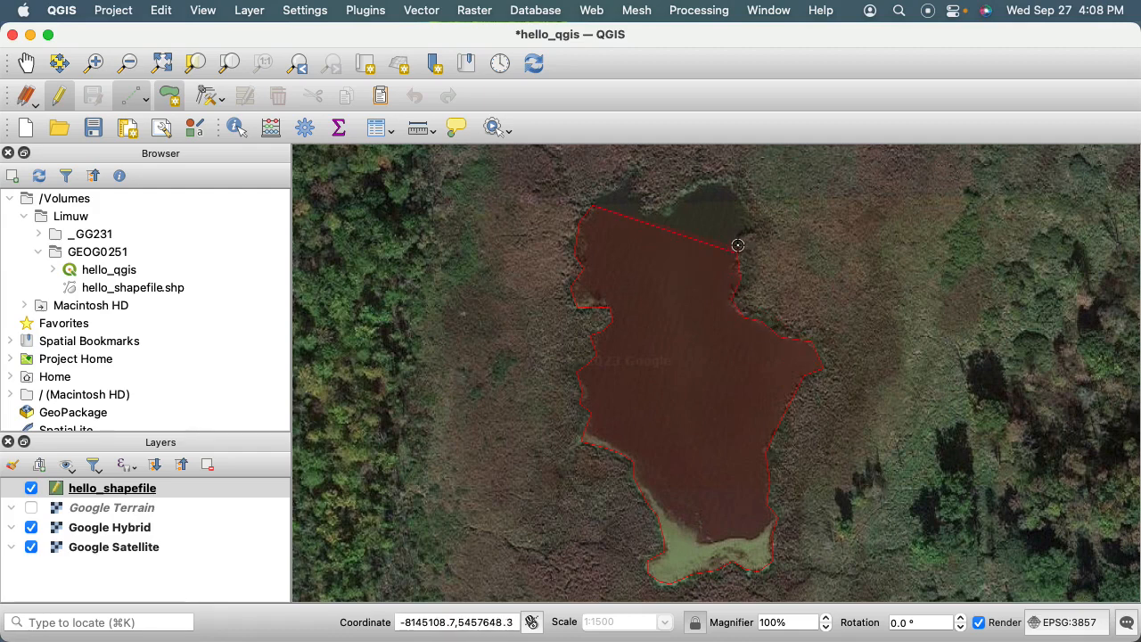
left_click(737, 239)
left_click(750, 230)
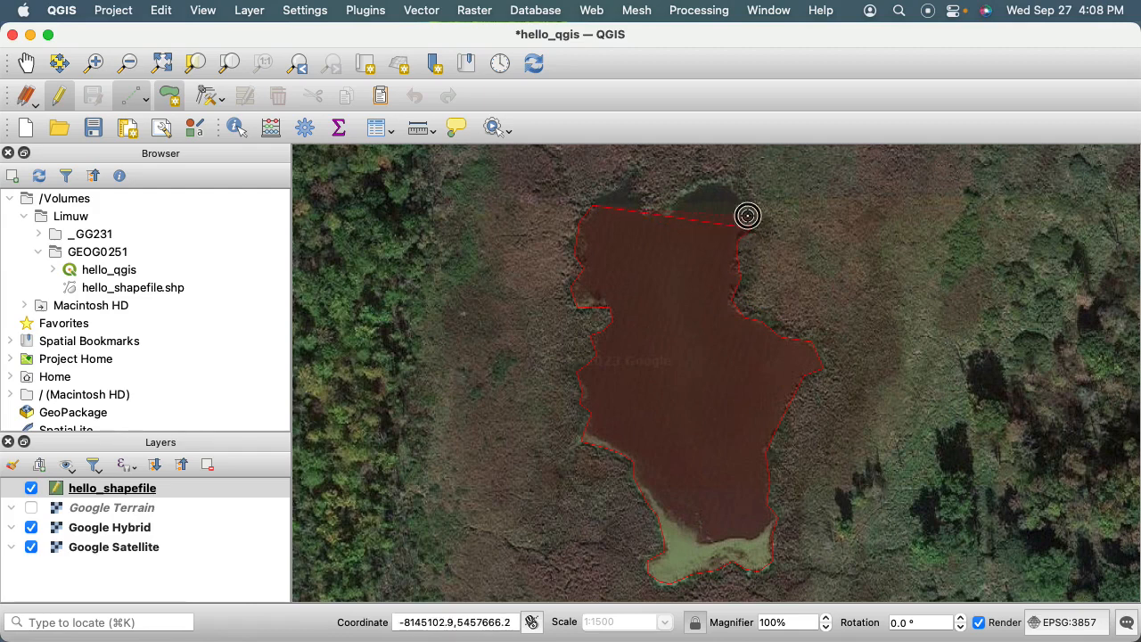
left_click(727, 186)
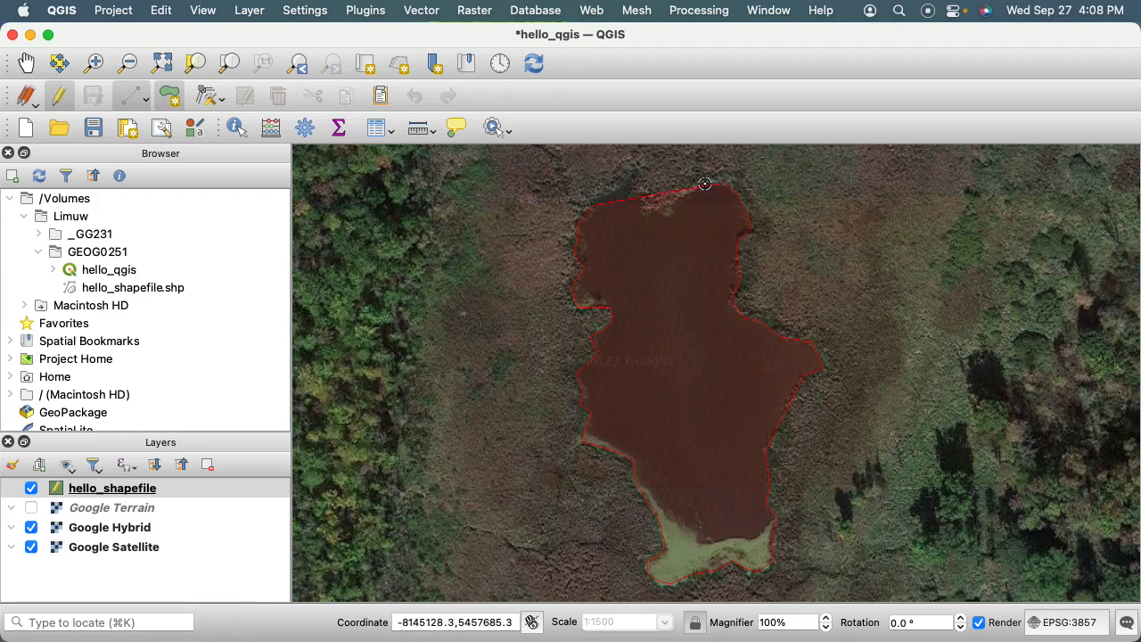
Continue the polygon outline along the northern shore, around the small notch, to the pond's northwest corner.
left_click(669, 211)
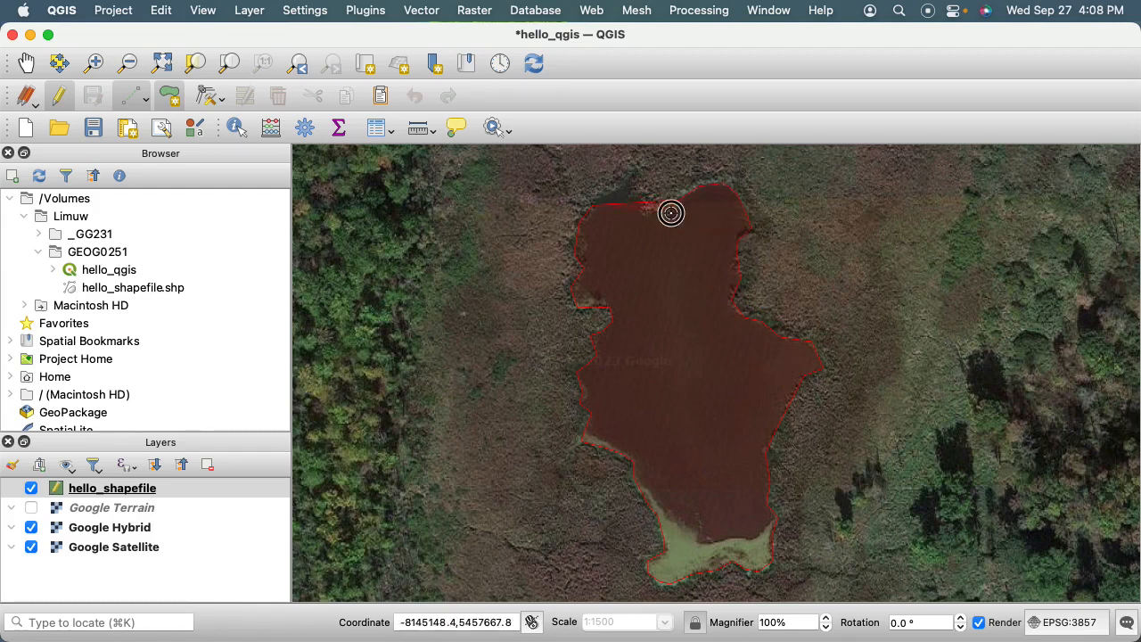
left_click(643, 207)
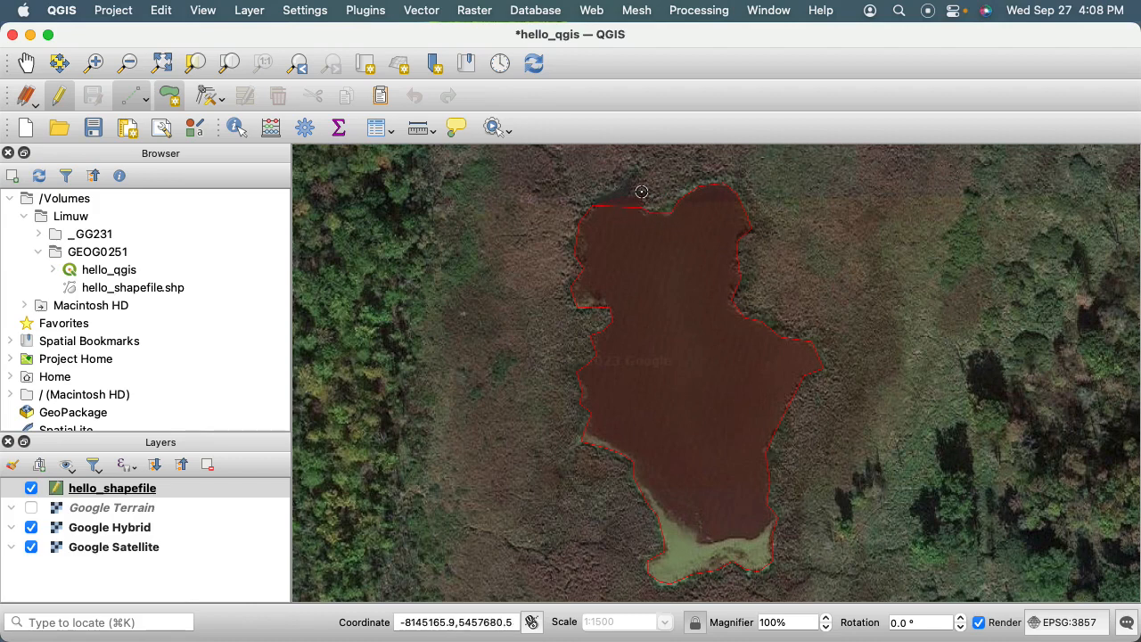
left_click(629, 188)
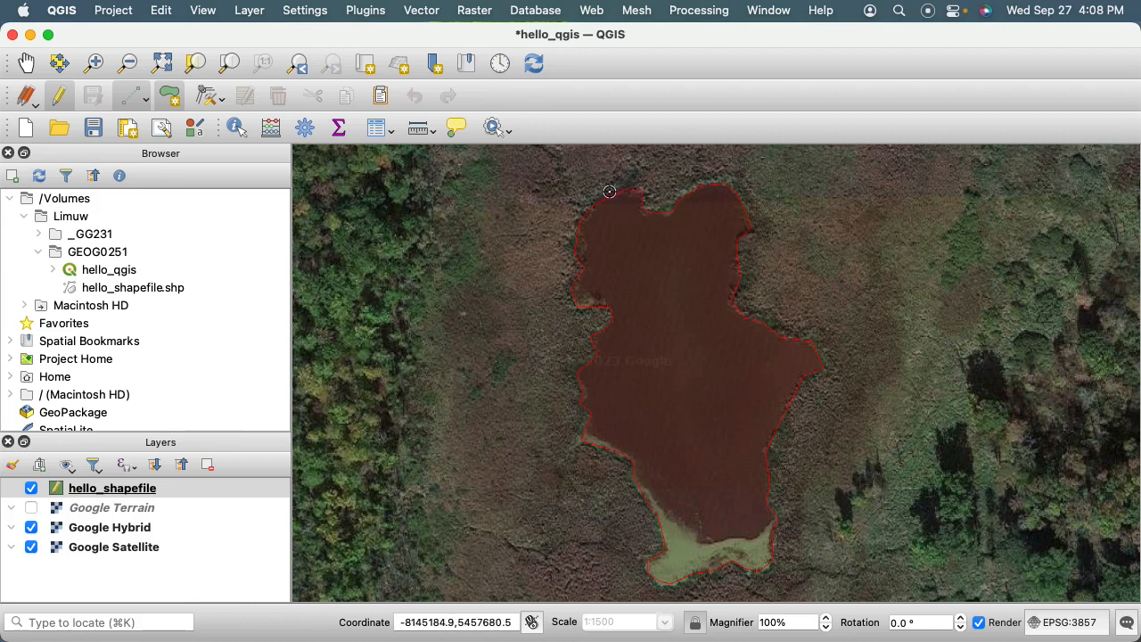
left_click(609, 192)
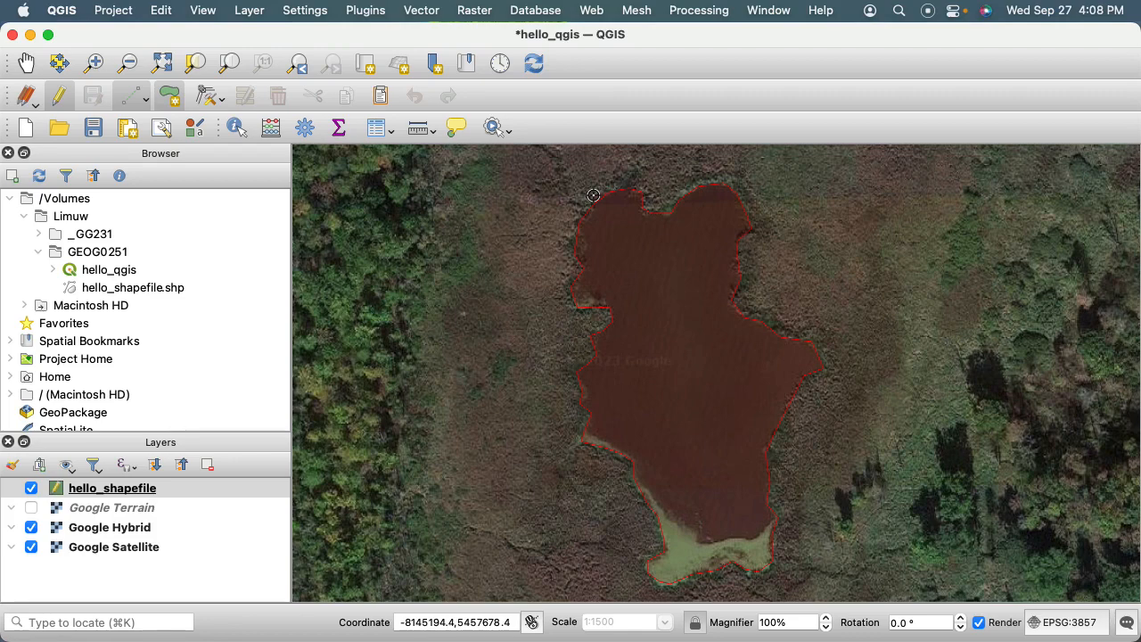
Finish the pond polygon and set its id attribute to 1.
right_click(593, 194)
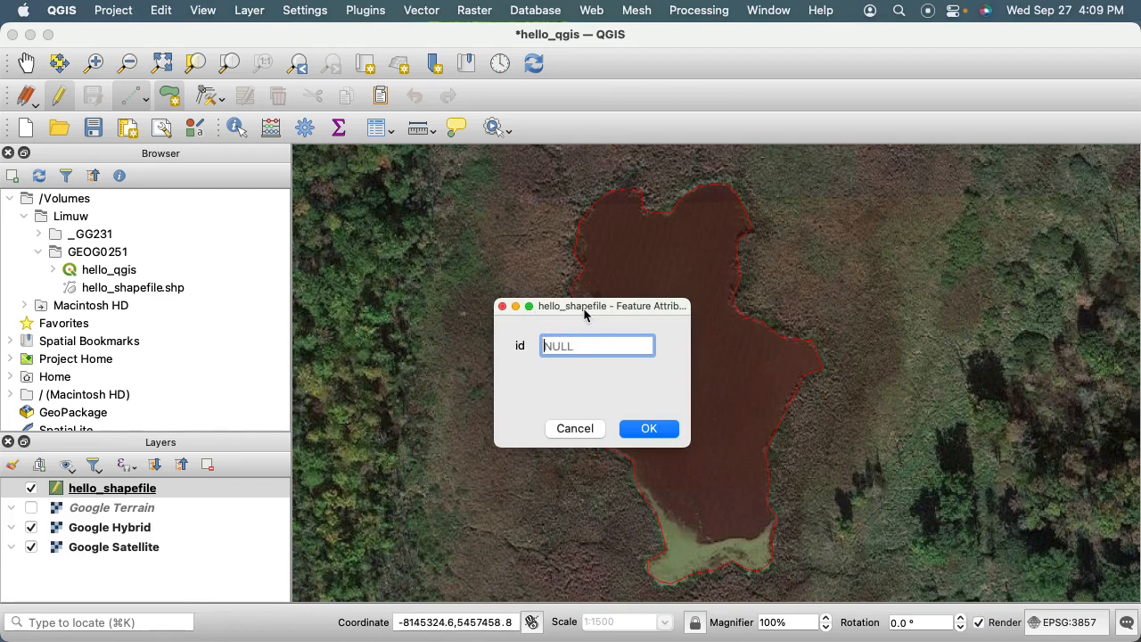
type("1")
left_click(649, 428)
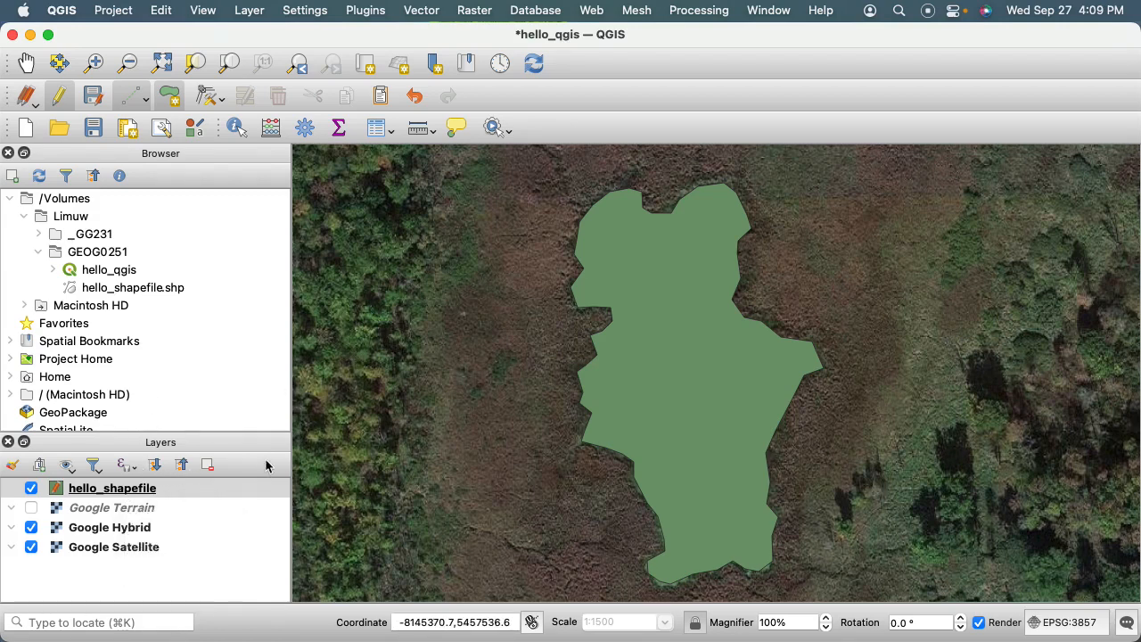
Open the hello_shapefile attribute table to examine the new feature's record, and close it again.
right_click(130, 495)
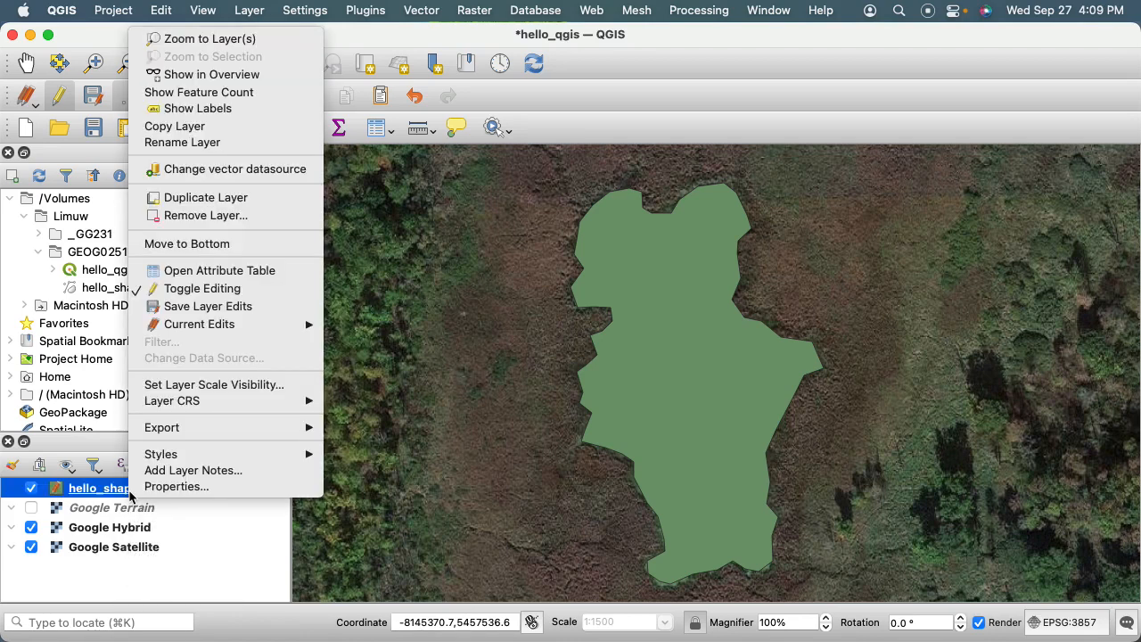
left_click(203, 271)
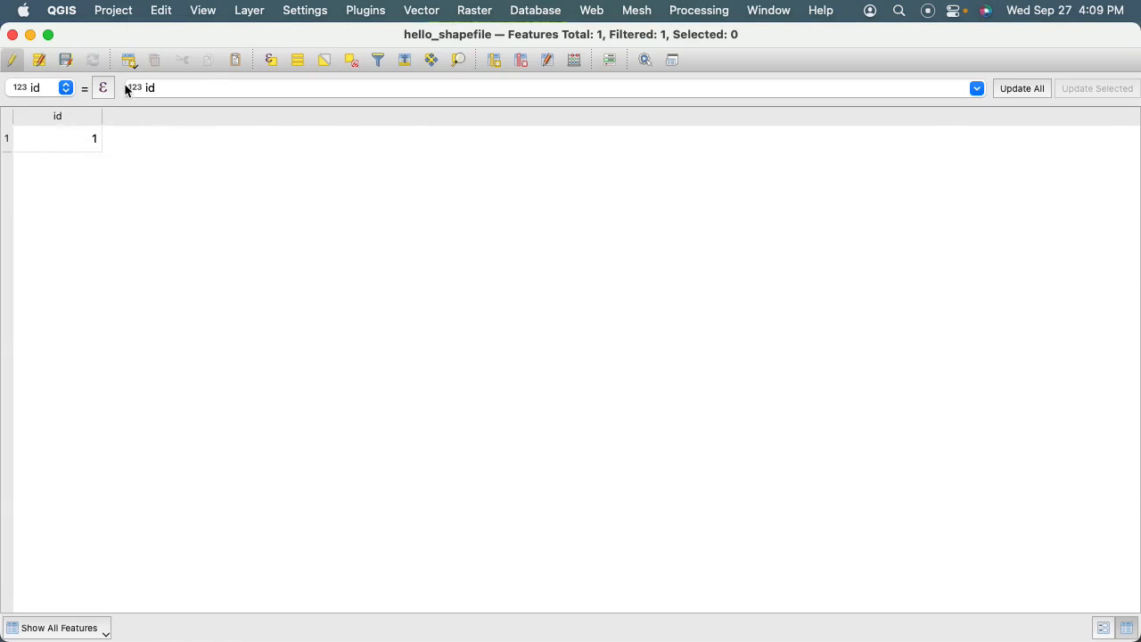
left_click(13, 35)
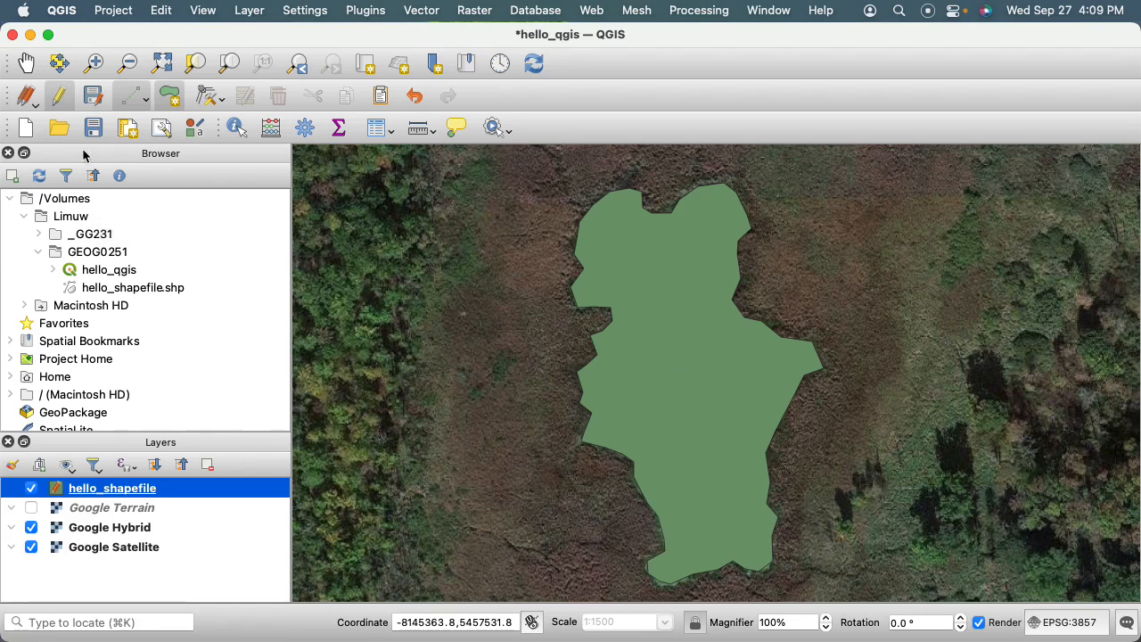
Save the hello_shapefile layer edits and turn off editing for the layer.
left_click(94, 97)
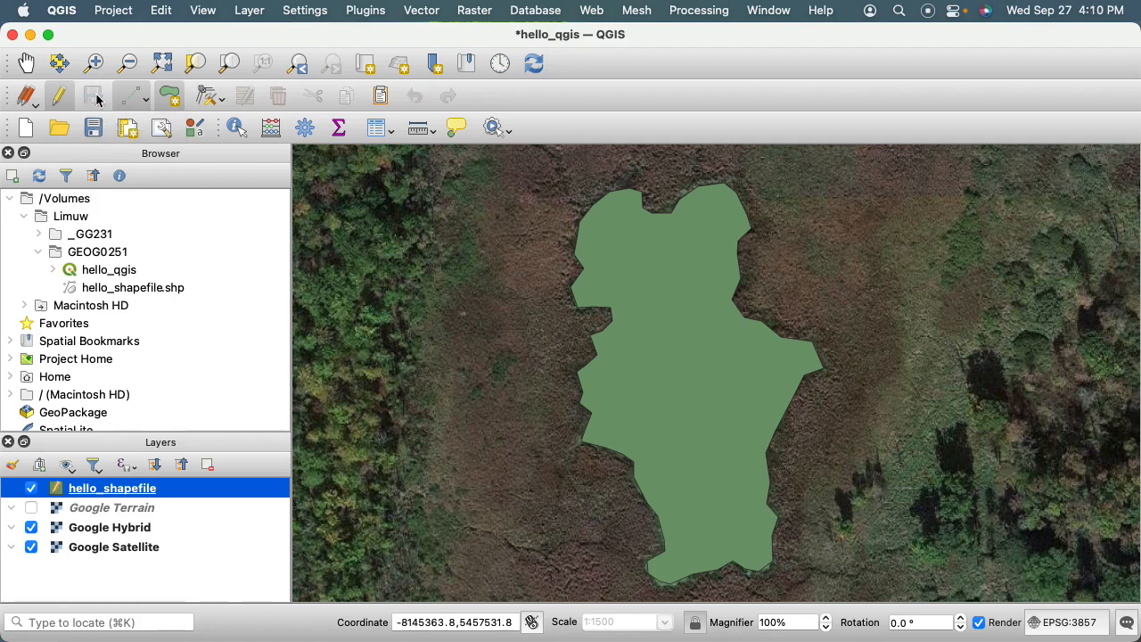
left_click(61, 98)
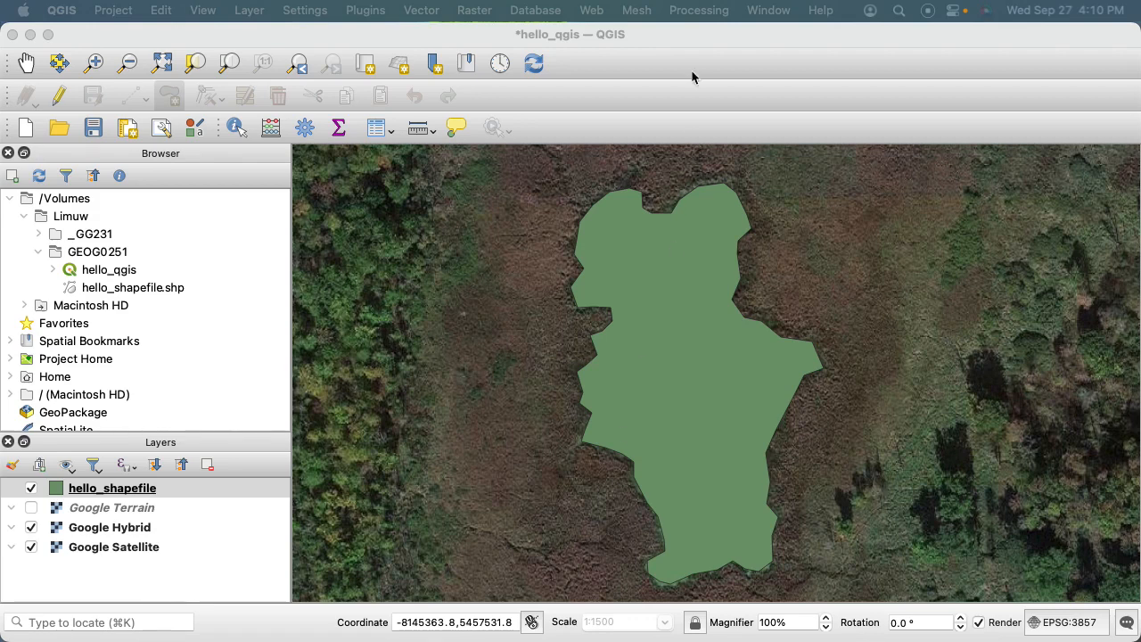
Save the hello_qgis project.
left_click(704, 42)
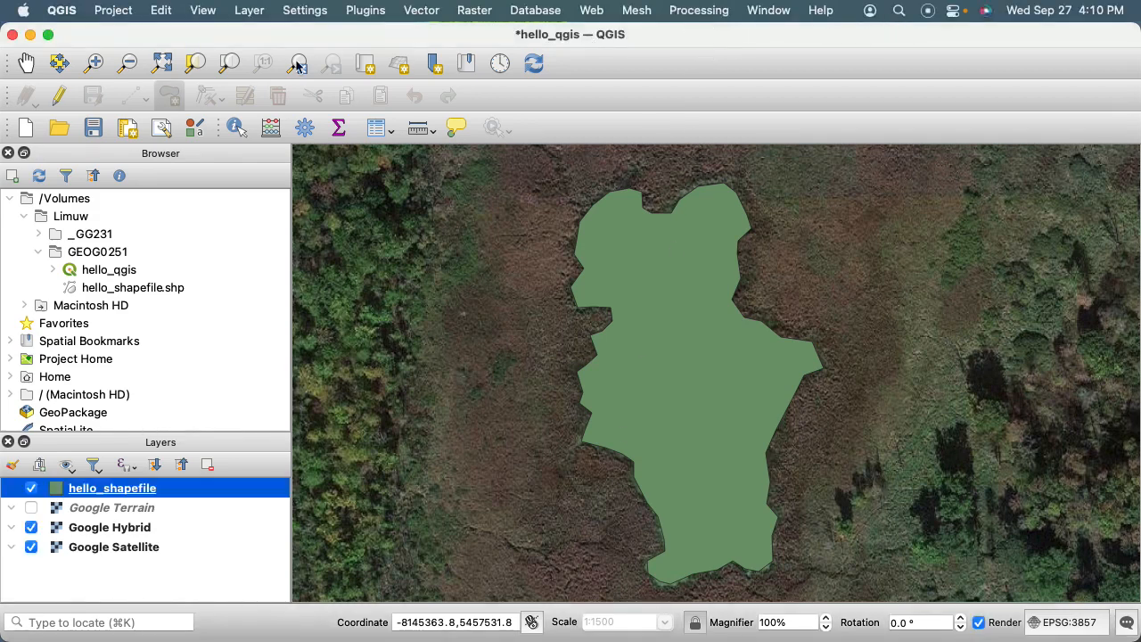
left_click(95, 132)
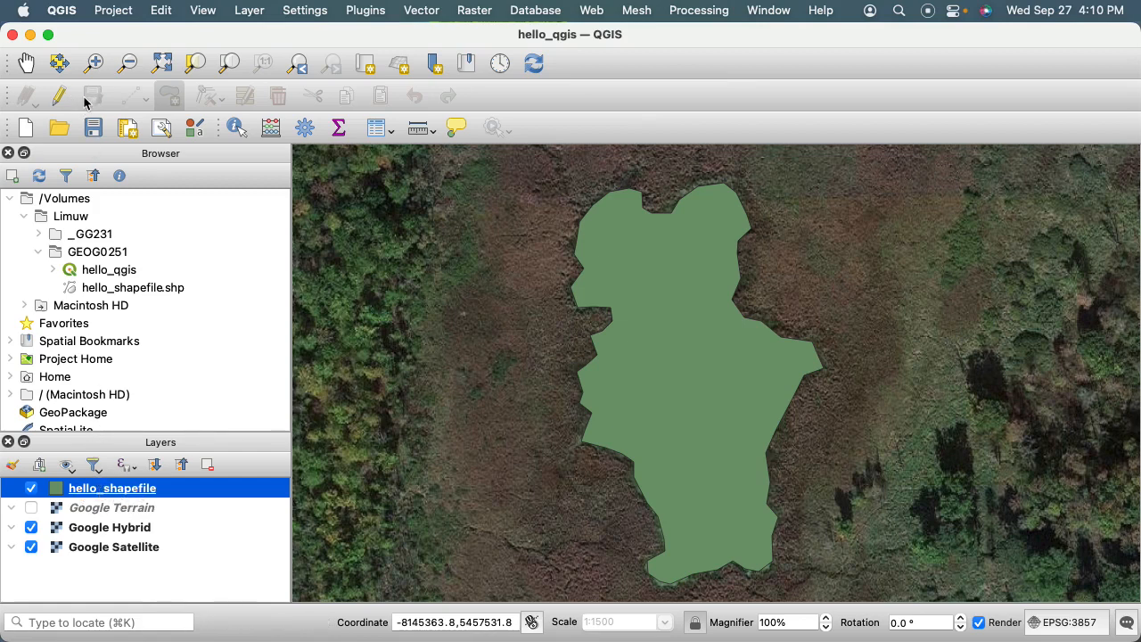
Turn editing of the hello_shapefile layer on and off again.
left_click(60, 97)
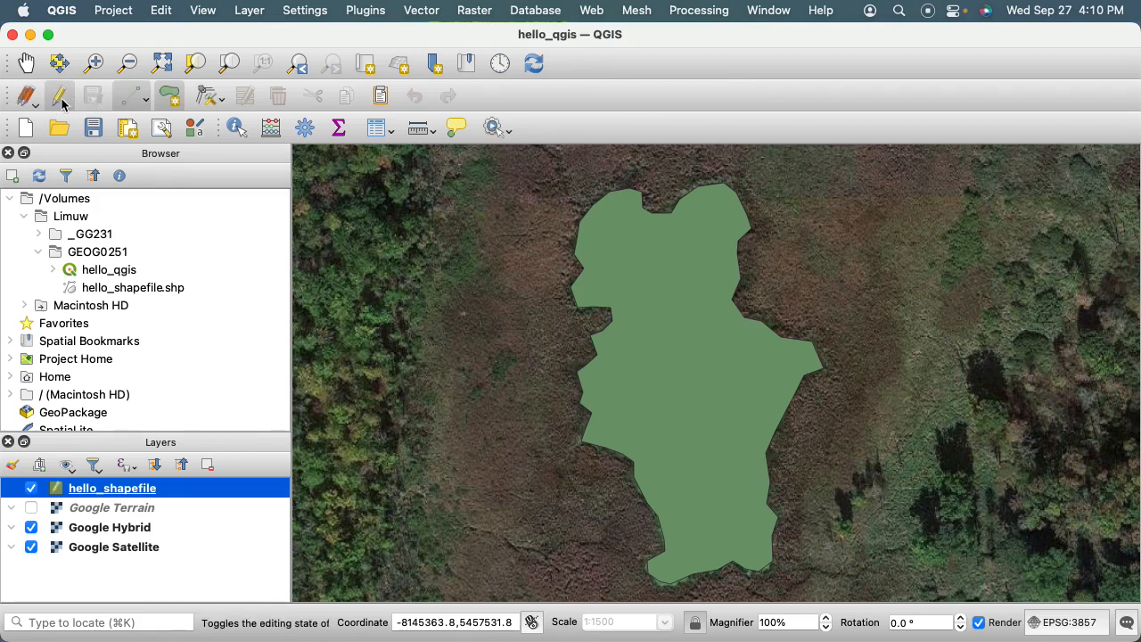
left_click(61, 98)
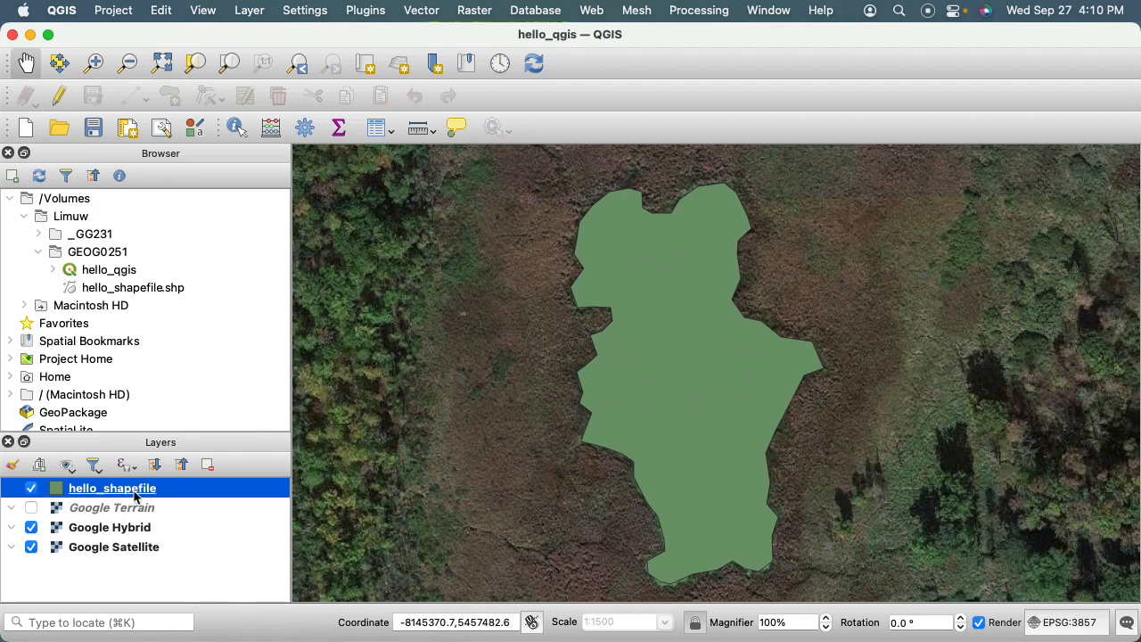
Save the hello_qgis project once more with editing of hello_shapefile turned off.
left_click(93, 130)
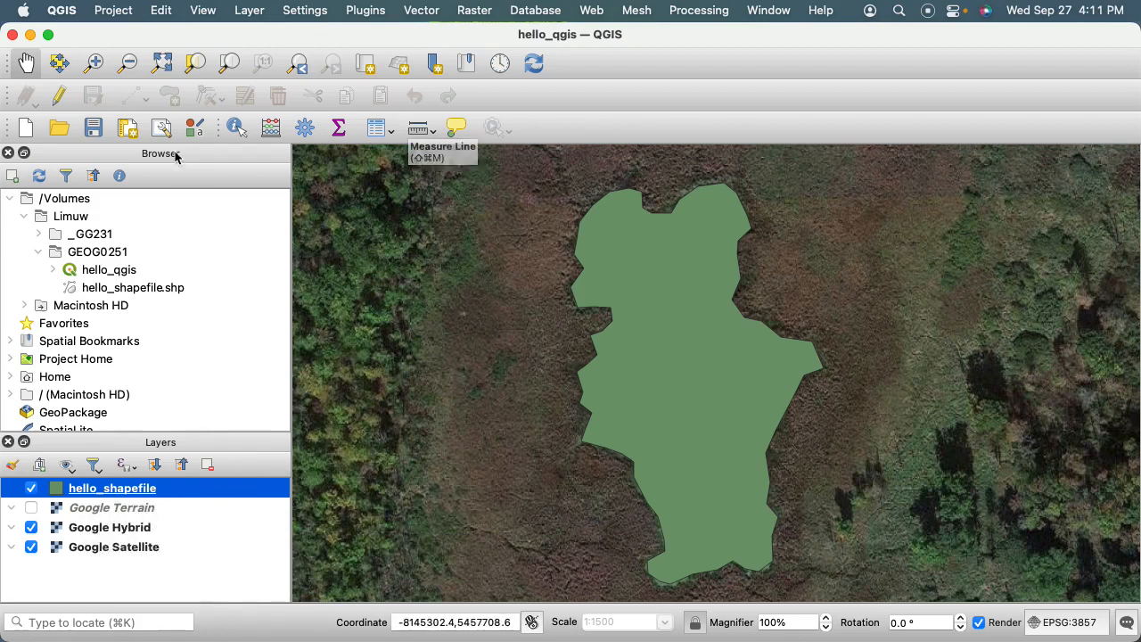
left_click(92, 135)
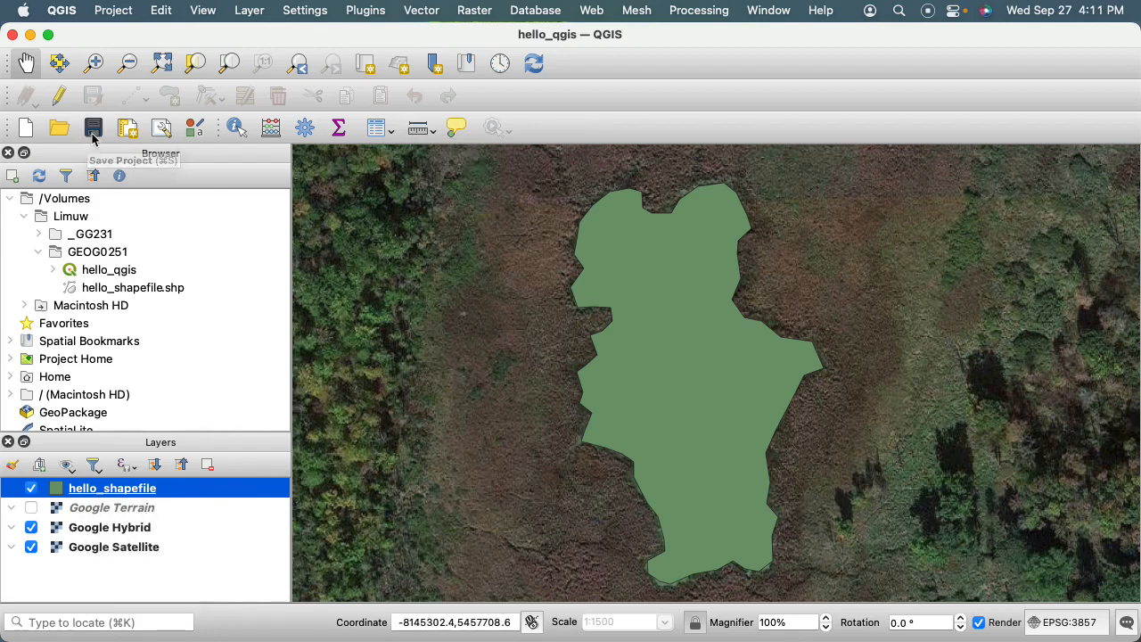